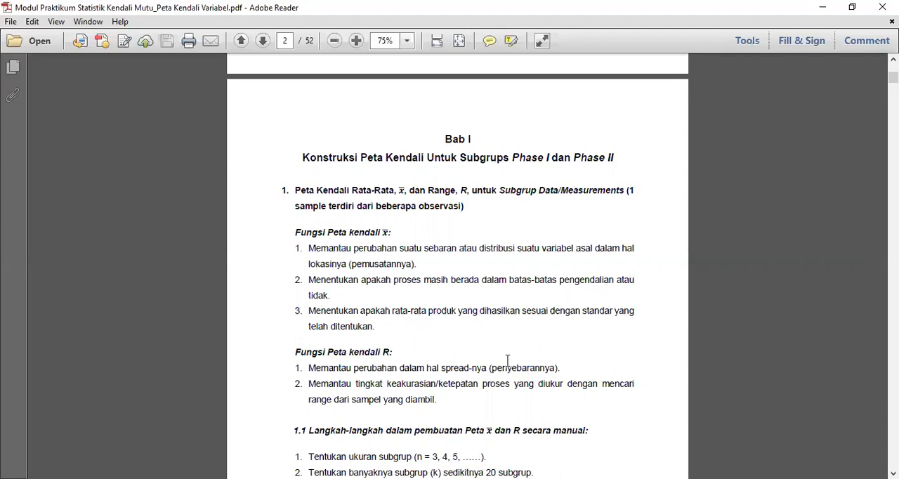
- Read the module's sections on the functions of x-bar and R charts and the manual construction steps, including control limits, Cp and Cpk
{"action": "scroll", "coordinate": [496, 357], "scroll_direction": "down", "scroll_amount": 3}
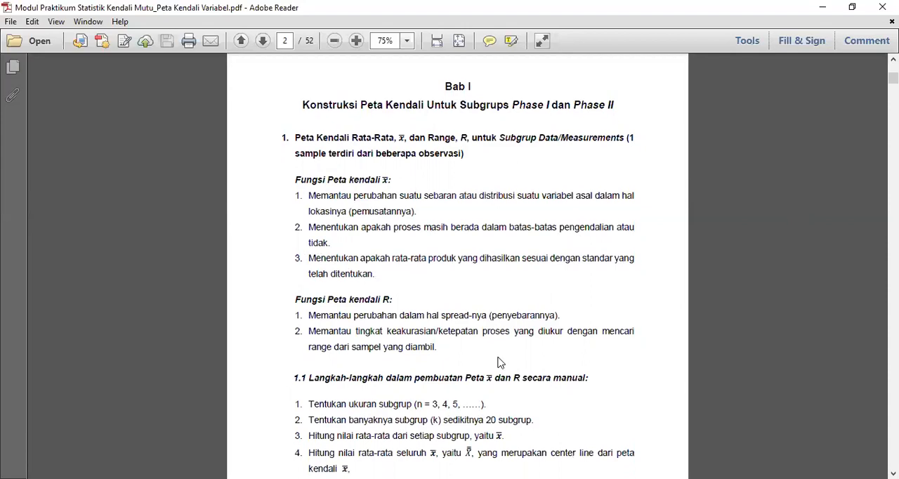
{"action": "scroll", "coordinate": [496, 357], "scroll_direction": "down", "scroll_amount": 2}
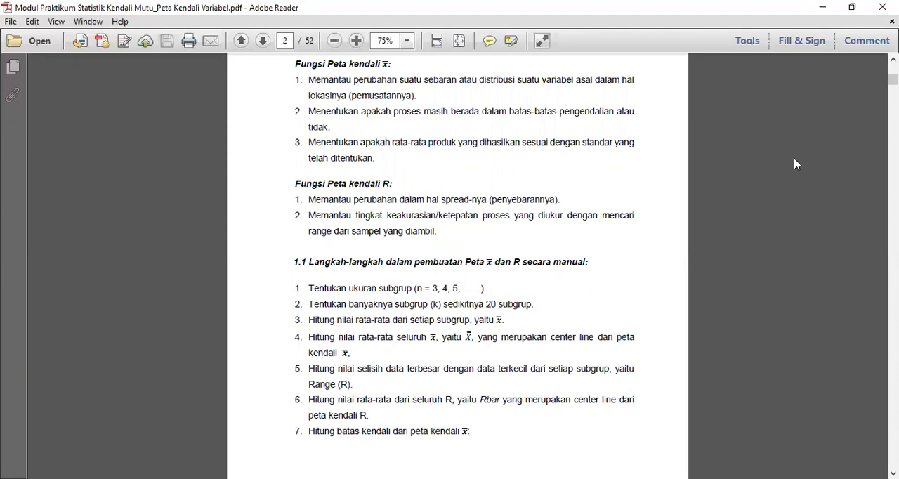
{"action": "scroll", "coordinate": [707, 204], "scroll_direction": "down", "scroll_amount": 10}
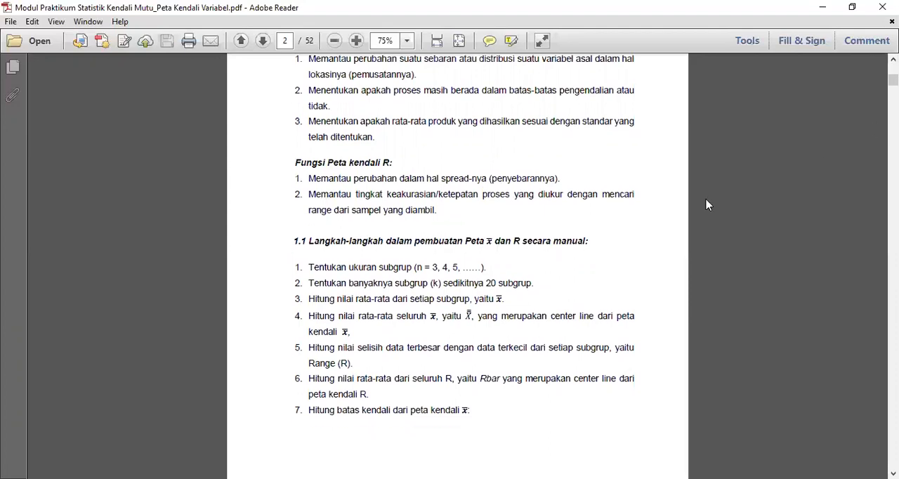
{"action": "scroll", "coordinate": [707, 204], "scroll_direction": "down", "scroll_amount": 3}
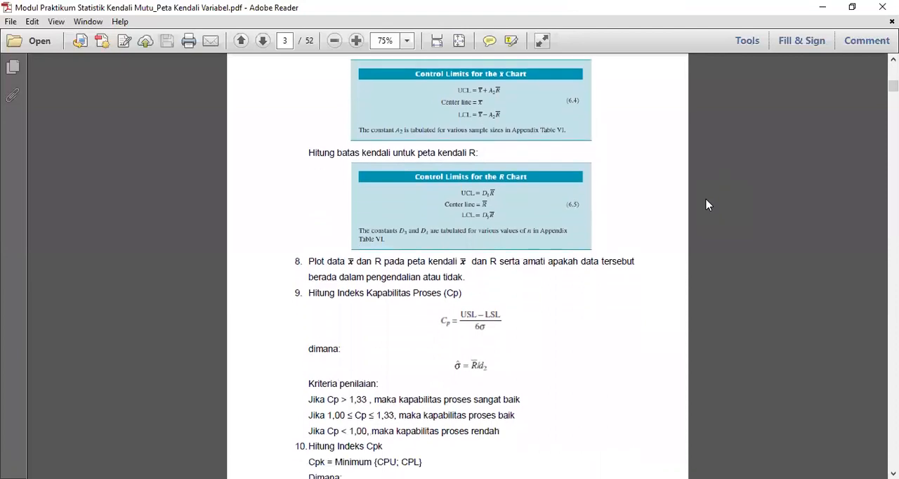
{"action": "scroll", "coordinate": [707, 204], "scroll_direction": "down", "scroll_amount": 13}
{"action": "scroll", "coordinate": [707, 204], "scroll_direction": "down", "scroll_amount": 4}
{"action": "scroll", "coordinate": [707, 204], "scroll_direction": "down", "scroll_amount": 2}
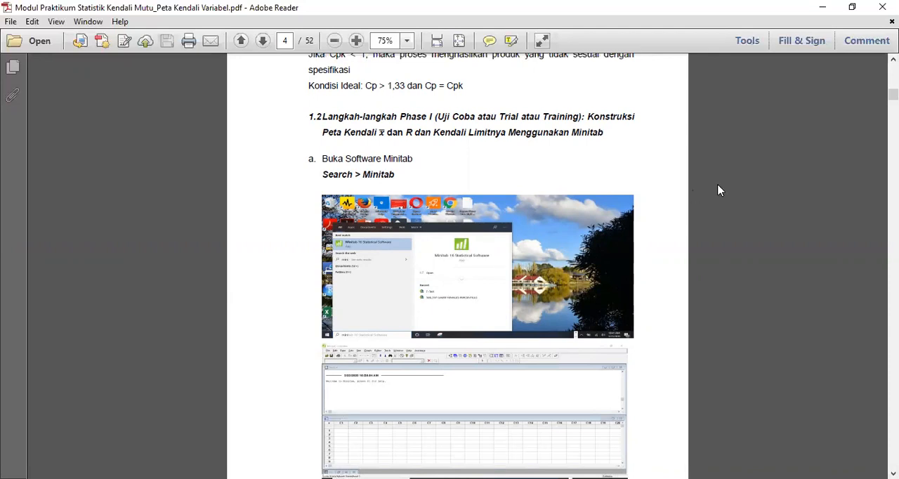
- Review the Phase I instructions for opening Minitab, pasting the Excel data into the worksheet and saving the project
{"action": "scroll", "coordinate": [670, 215], "scroll_direction": "down", "scroll_amount": 5}
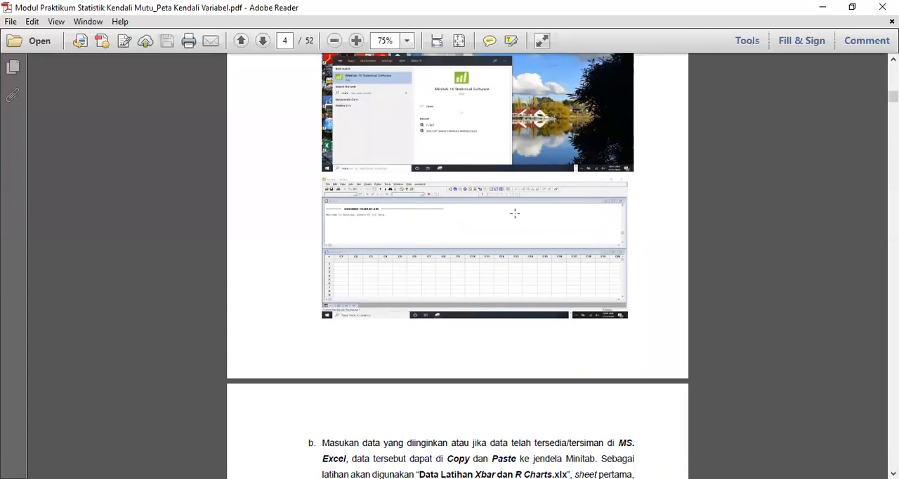
{"action": "scroll", "coordinate": [515, 213], "scroll_direction": "down", "scroll_amount": 3}
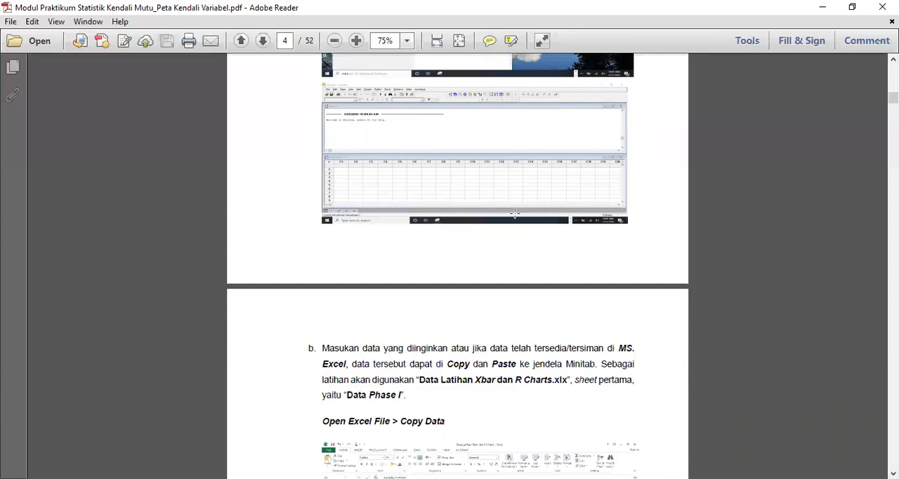
{"action": "scroll", "coordinate": [514, 212], "scroll_direction": "down", "scroll_amount": 6}
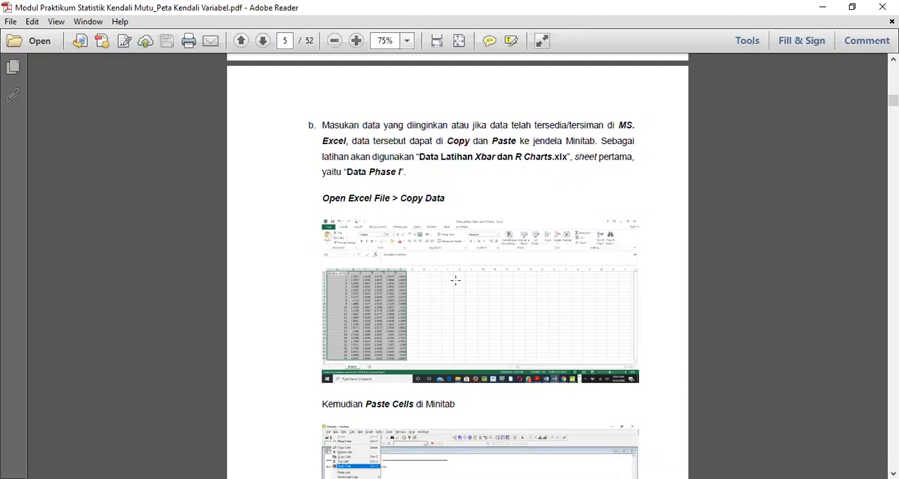
{"action": "scroll", "coordinate": [455, 280], "scroll_direction": "down", "scroll_amount": 5}
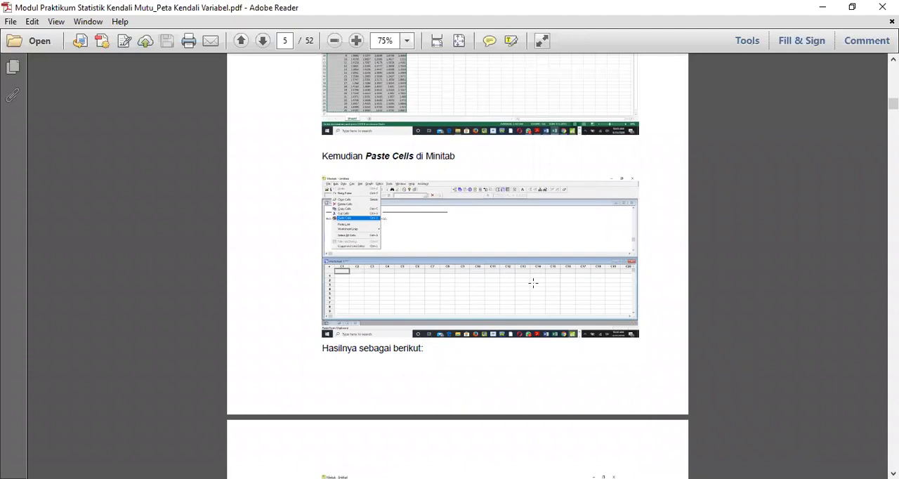
{"action": "scroll", "coordinate": [574, 318], "scroll_direction": "down", "scroll_amount": 5}
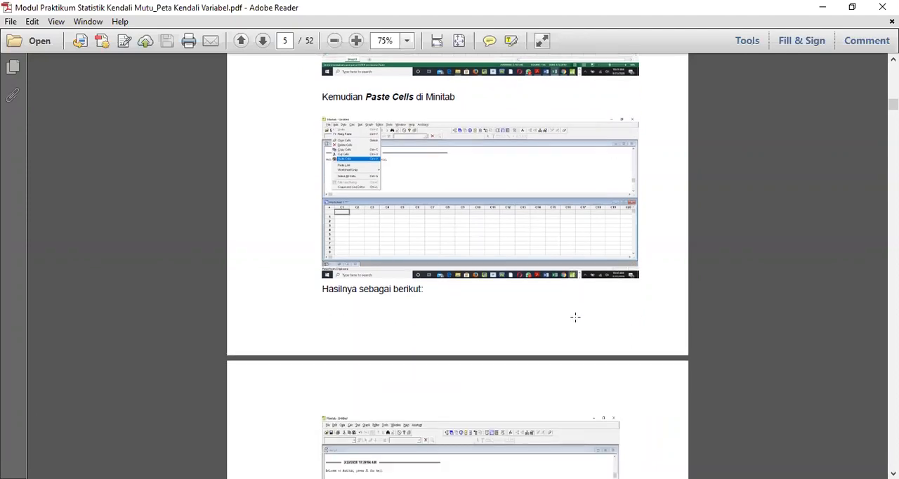
{"action": "scroll", "coordinate": [575, 321], "scroll_direction": "down", "scroll_amount": 6}
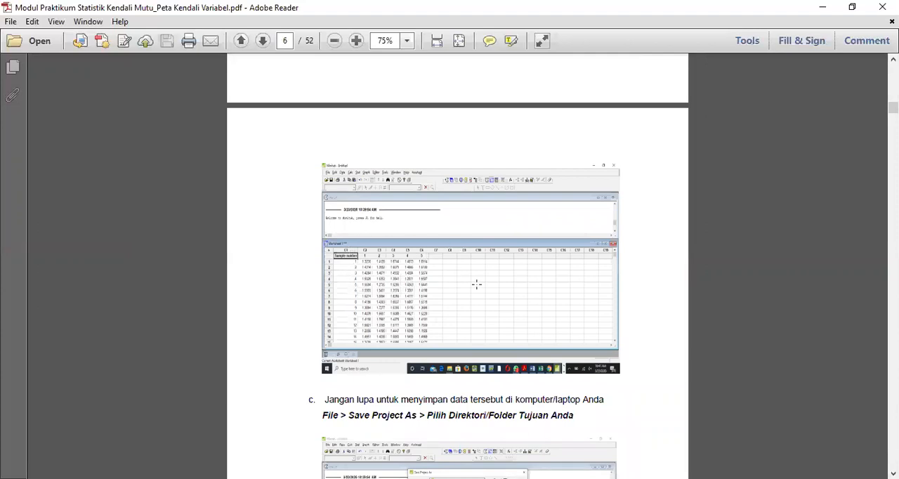
{"action": "scroll", "coordinate": [413, 239], "scroll_direction": "down", "scroll_amount": 5}
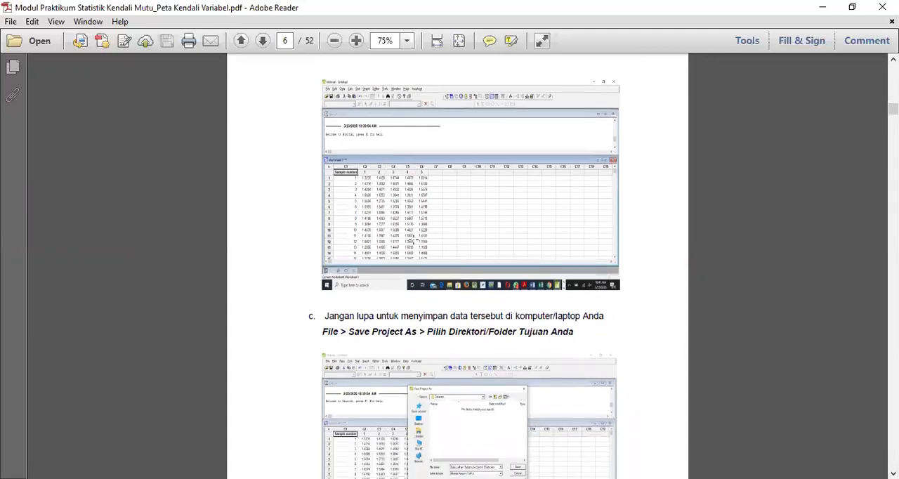
{"action": "scroll", "coordinate": [414, 240], "scroll_direction": "down", "scroll_amount": 1}
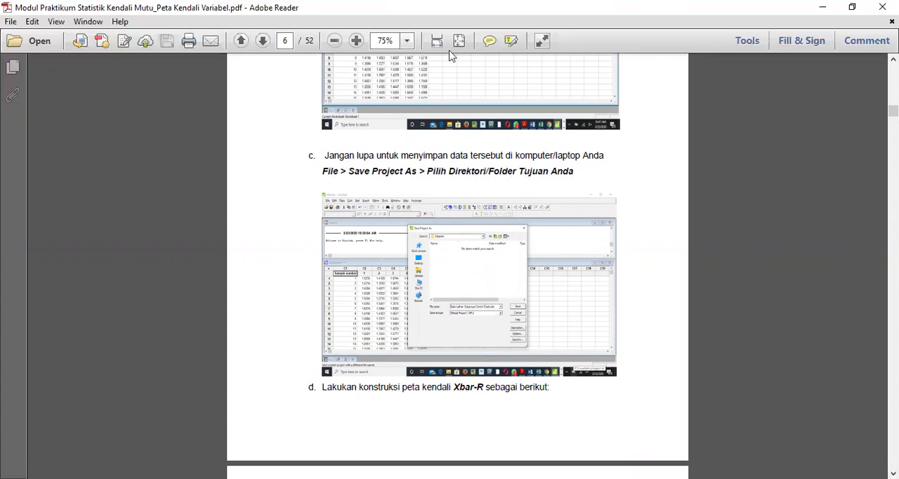
- Set the page zoom to 100% and read steps d and e on starting the Xbar-R chart and choosing the subgroup data layout
{"action": "left_click", "coordinate": [407, 42]}
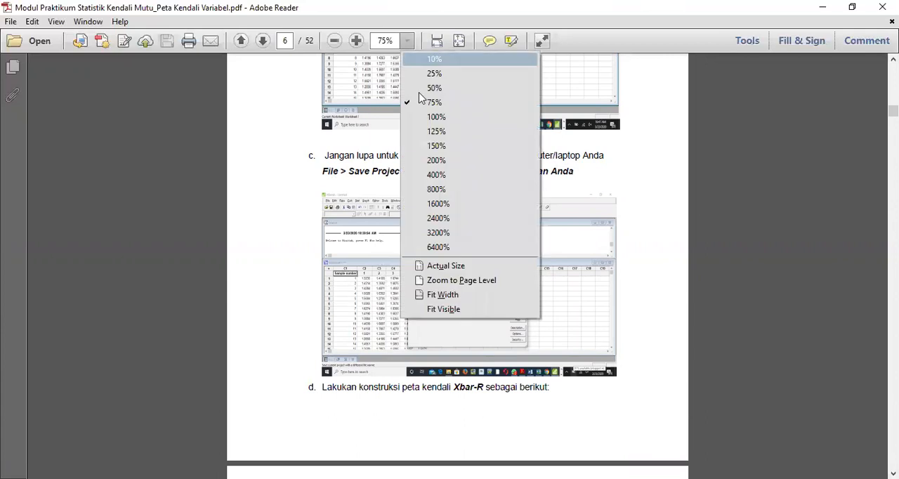
{"action": "left_click", "coordinate": [422, 117]}
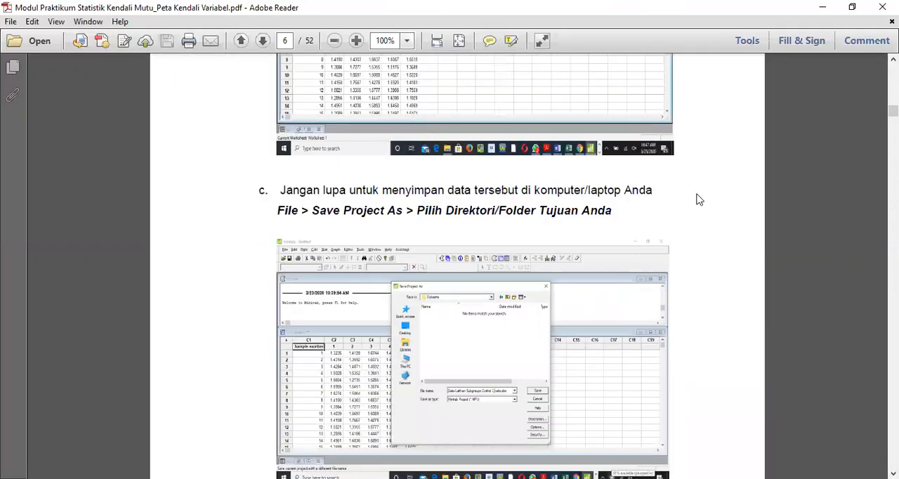
{"action": "scroll", "coordinate": [745, 202], "scroll_direction": "down", "scroll_amount": 5}
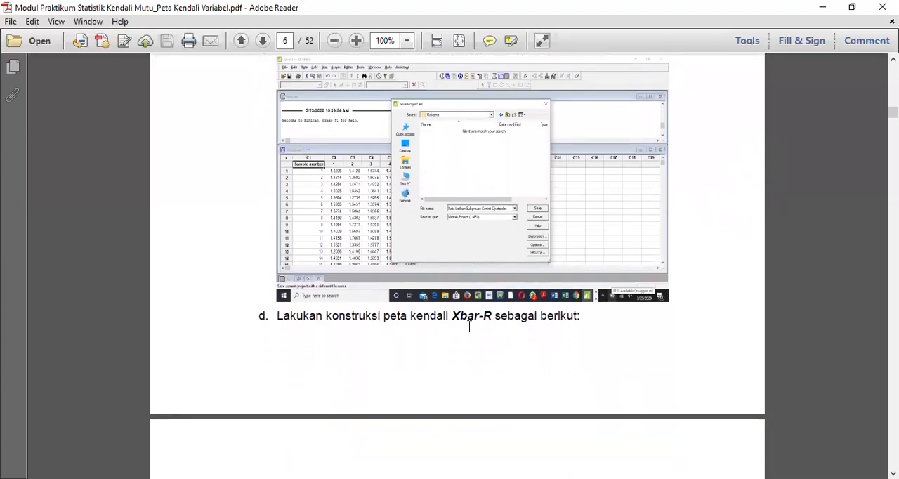
{"action": "scroll", "coordinate": [517, 321], "scroll_direction": "down", "scroll_amount": 8}
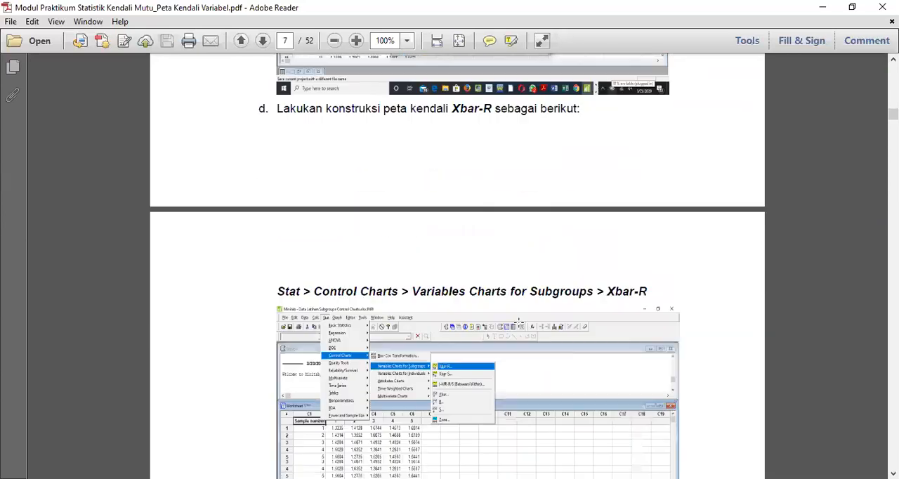
{"action": "scroll", "coordinate": [518, 322], "scroll_direction": "down", "scroll_amount": 1}
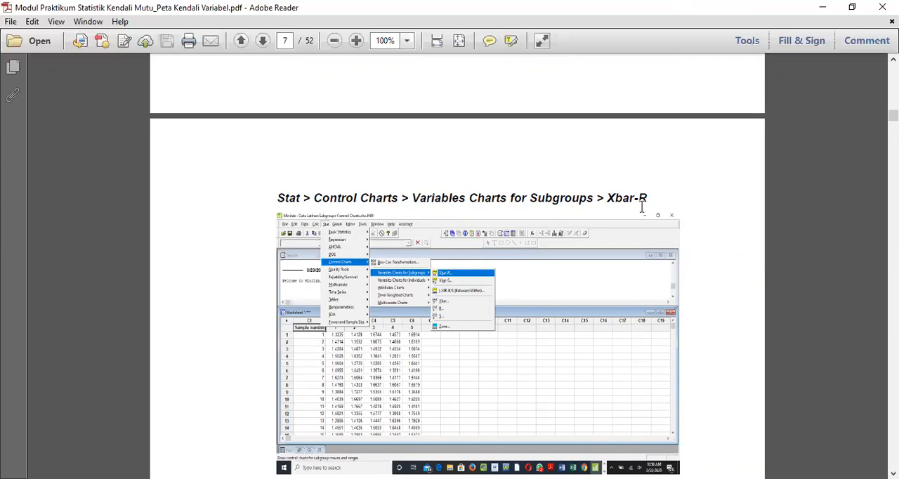
{"action": "scroll", "coordinate": [641, 207], "scroll_direction": "down", "scroll_amount": 3}
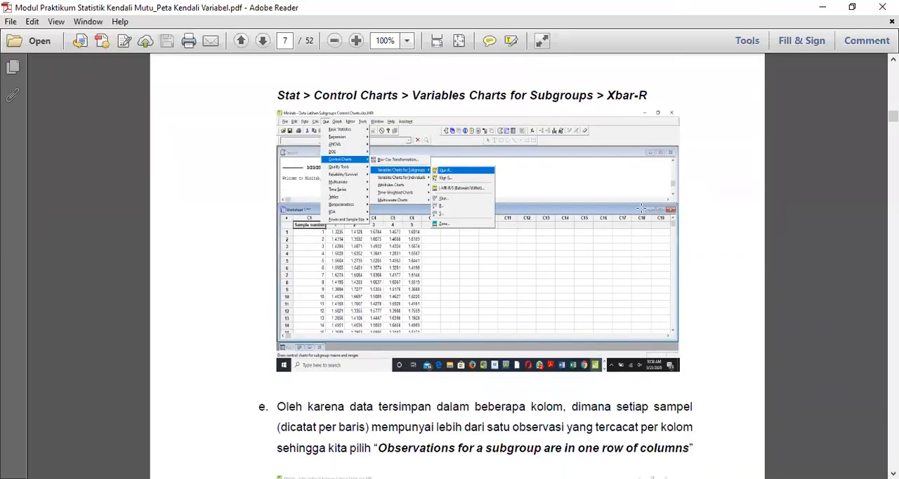
{"action": "scroll", "coordinate": [641, 208], "scroll_direction": "down", "scroll_amount": 1}
{"action": "scroll", "coordinate": [641, 207], "scroll_direction": "down", "scroll_amount": 7}
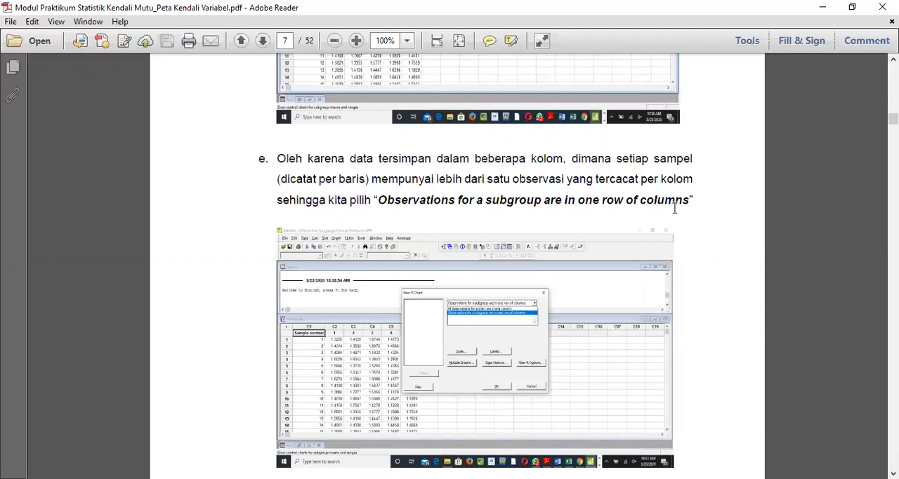
{"action": "scroll", "coordinate": [675, 211], "scroll_direction": "down", "scroll_amount": 10}
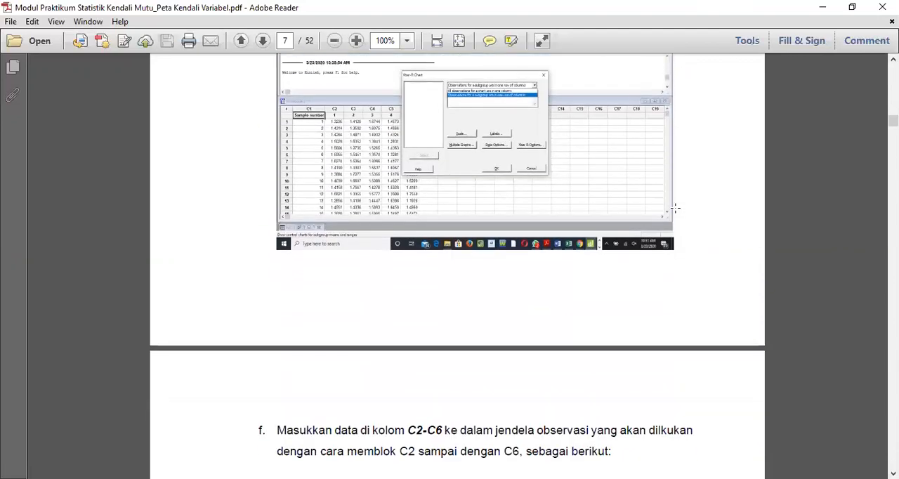
- Examine steps f and g on selecting columns C2-C6 as observations and giving the control chart a title
{"action": "scroll", "coordinate": [676, 210], "scroll_direction": "down", "scroll_amount": 2}
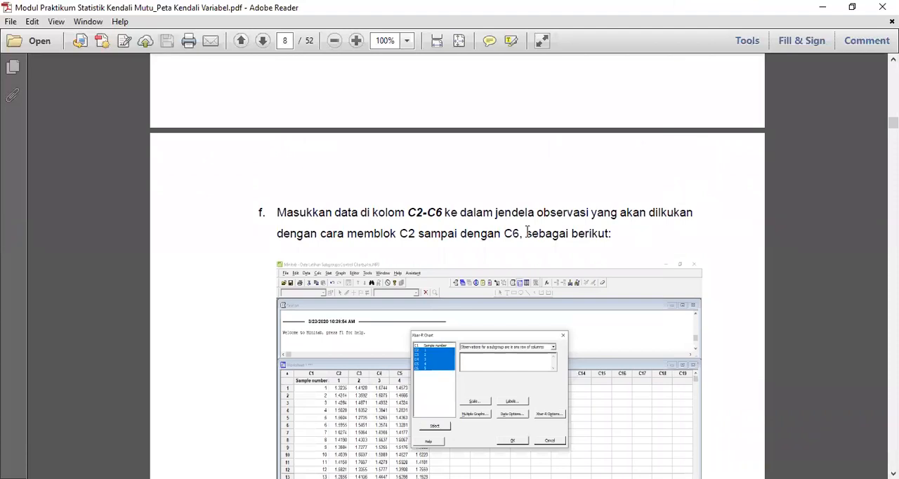
{"action": "scroll", "coordinate": [527, 232], "scroll_direction": "down", "scroll_amount": 2}
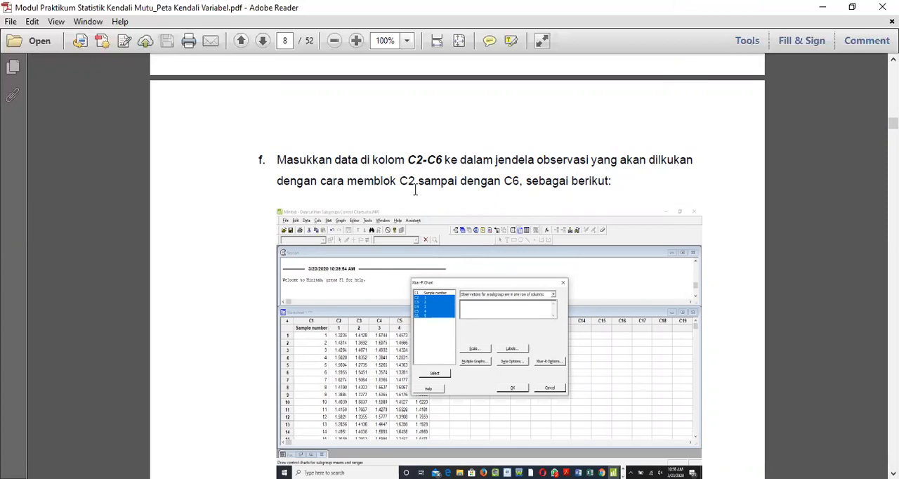
{"action": "scroll", "coordinate": [521, 190], "scroll_direction": "down", "scroll_amount": 10}
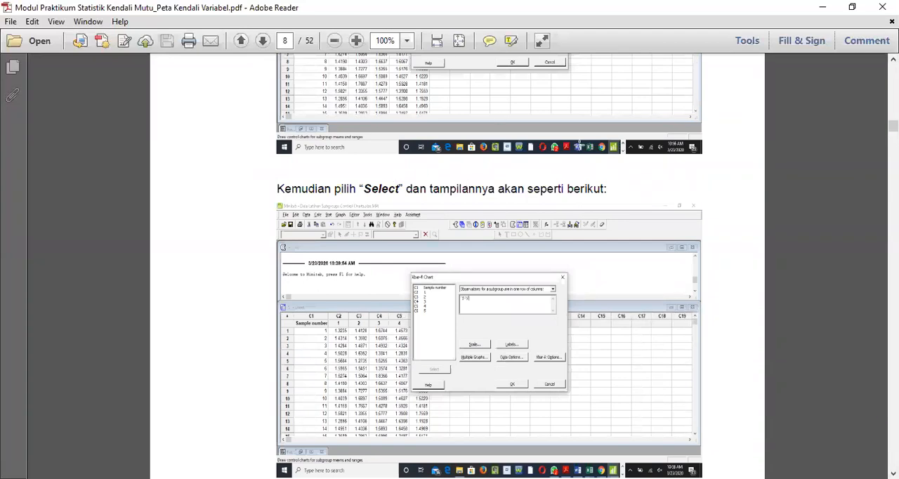
{"action": "scroll", "coordinate": [578, 145], "scroll_direction": "up", "scroll_amount": 5}
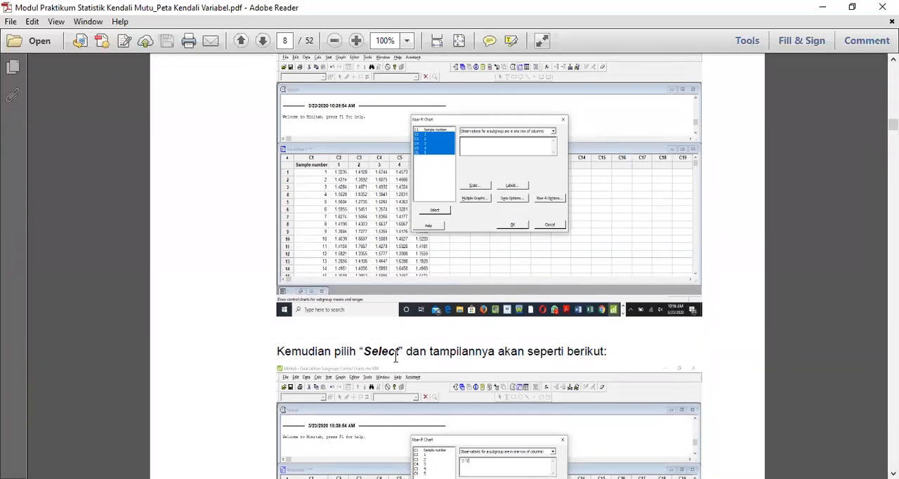
{"action": "scroll", "coordinate": [542, 354], "scroll_direction": "down", "scroll_amount": 1}
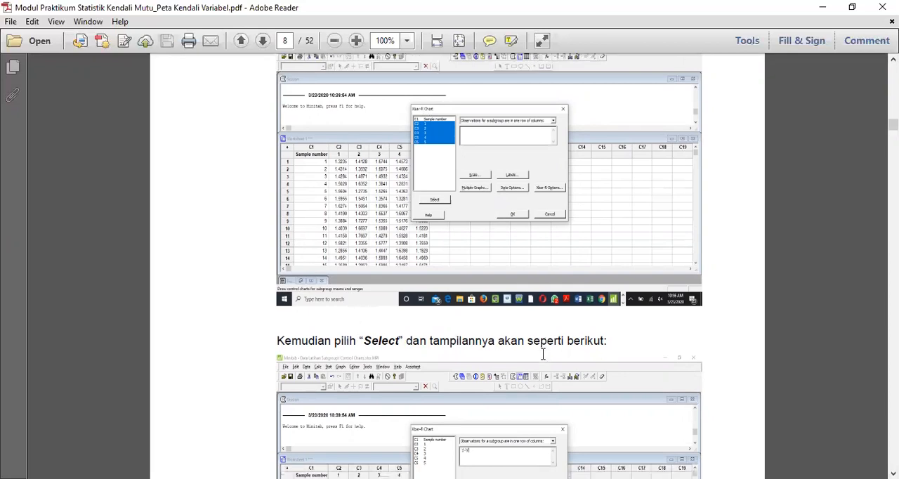
{"action": "scroll", "coordinate": [542, 354], "scroll_direction": "down", "scroll_amount": 6}
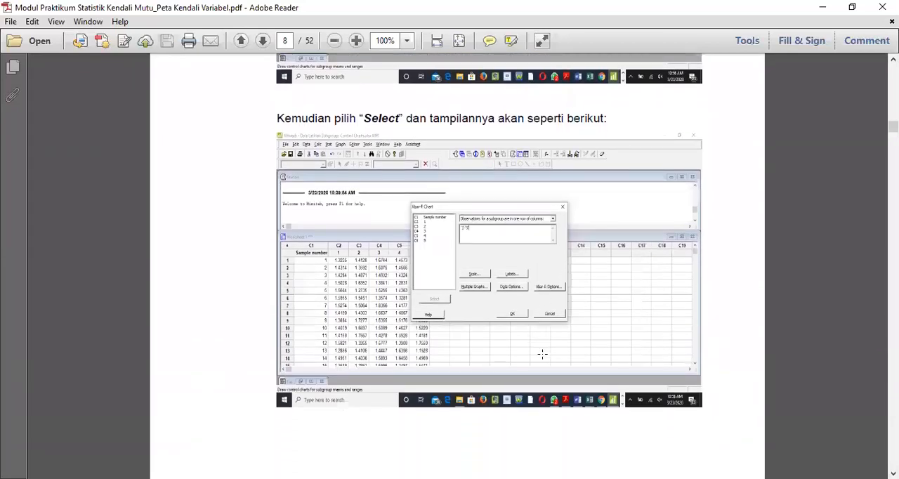
{"action": "scroll", "coordinate": [542, 354], "scroll_direction": "down", "scroll_amount": 8}
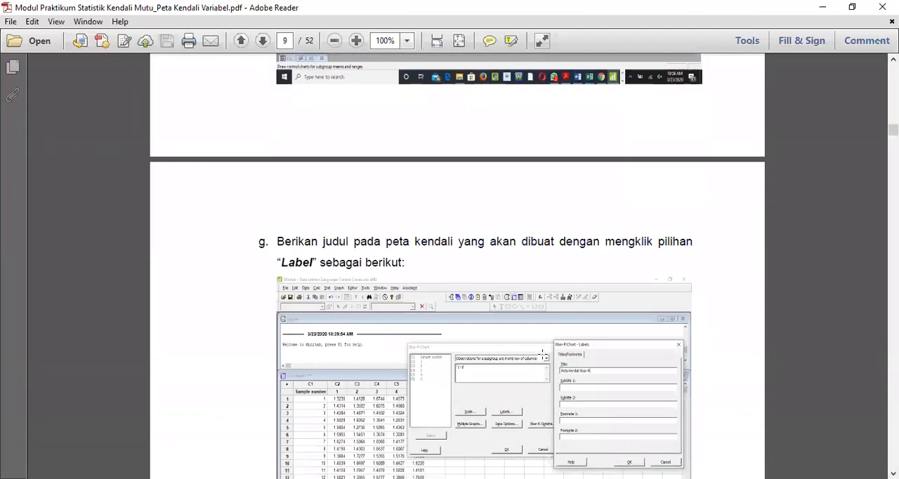
{"action": "scroll", "coordinate": [542, 354], "scroll_direction": "down", "scroll_amount": 3}
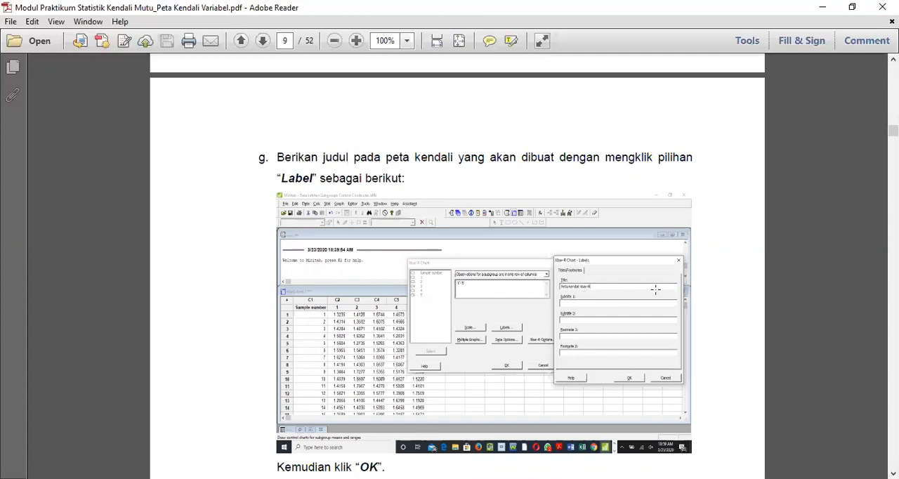
- Study step h on the Xbar-R Options, comparing the Parameters illustration with the instructions for estimating the mean and standard deviation
{"action": "scroll", "coordinate": [739, 282], "scroll_direction": "down", "scroll_amount": 5}
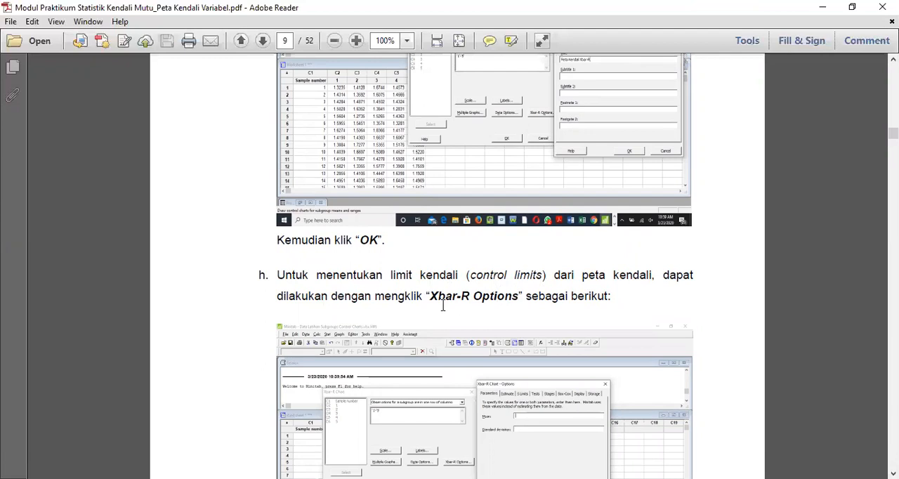
{"action": "scroll", "coordinate": [472, 305], "scroll_direction": "down", "scroll_amount": 5}
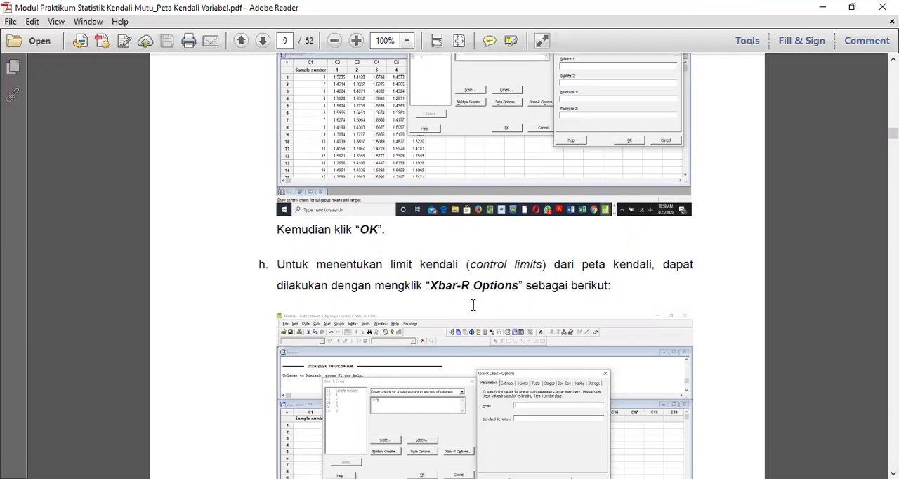
{"action": "scroll", "coordinate": [472, 305], "scroll_direction": "down", "scroll_amount": 10}
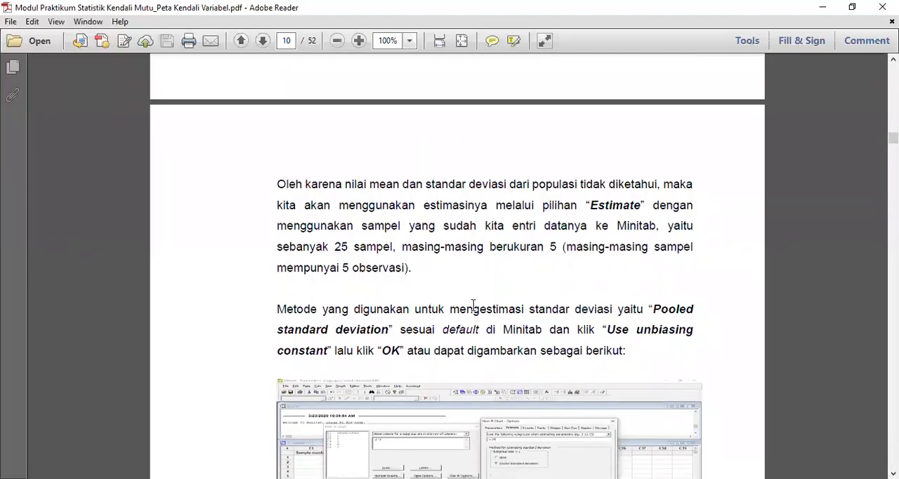
{"action": "scroll", "coordinate": [473, 306], "scroll_direction": "down", "scroll_amount": 1}
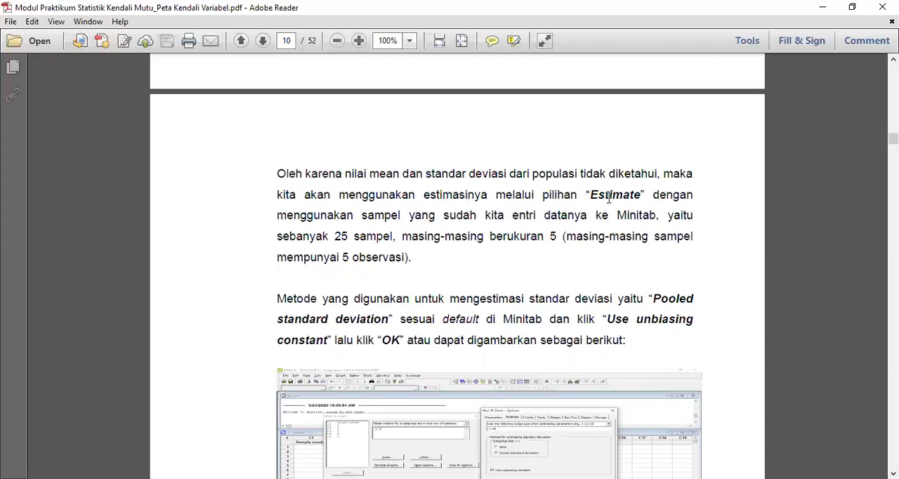
{"action": "scroll", "coordinate": [608, 198], "scroll_direction": "up", "scroll_amount": 7}
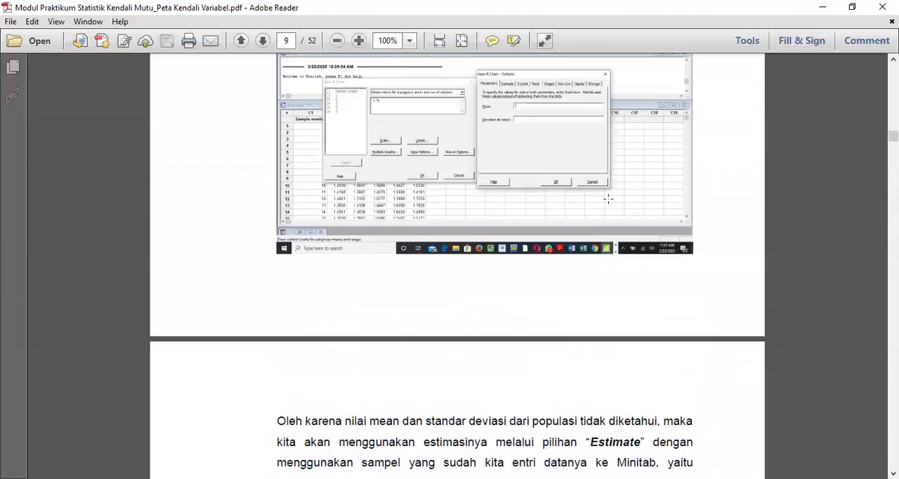
{"action": "scroll", "coordinate": [608, 199], "scroll_direction": "up", "scroll_amount": 2}
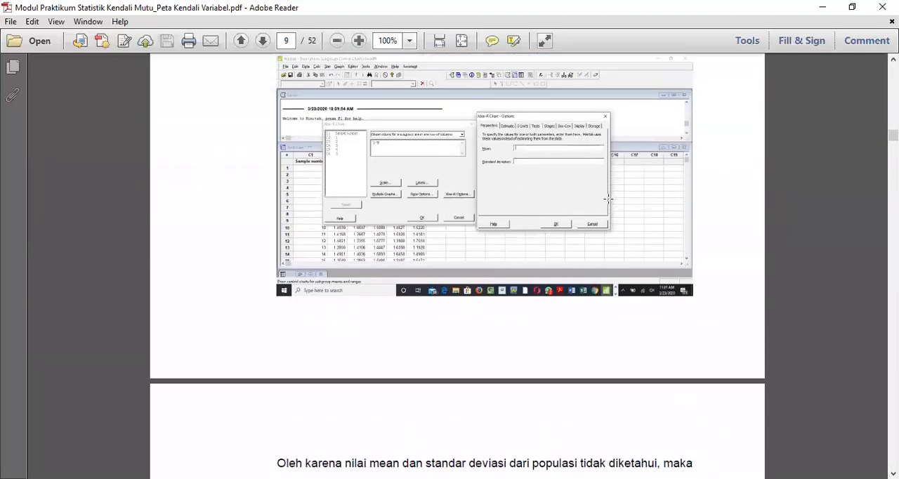
- Read how to estimate the unknown mean and standard deviation with the Estimate option, Pooled standard deviation and Use unbiasing constant
{"action": "scroll", "coordinate": [608, 199], "scroll_direction": "up", "scroll_amount": 3}
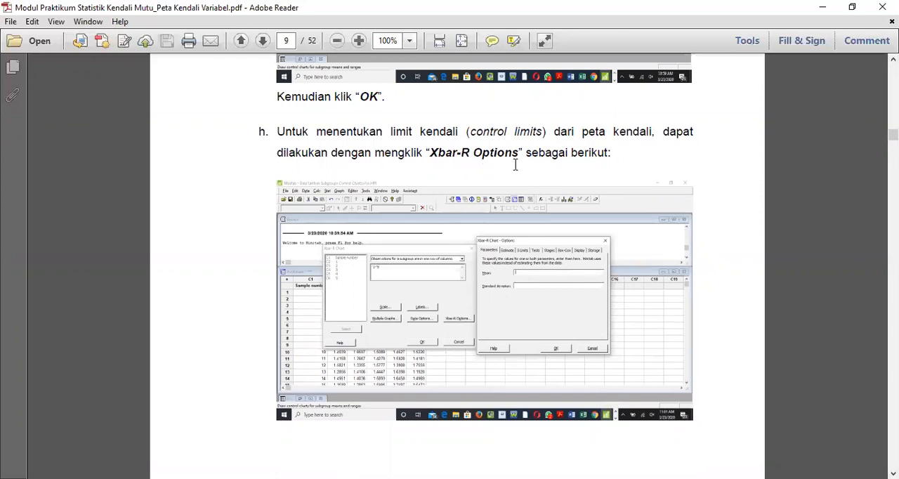
{"action": "scroll", "coordinate": [495, 178], "scroll_direction": "down", "scroll_amount": 9}
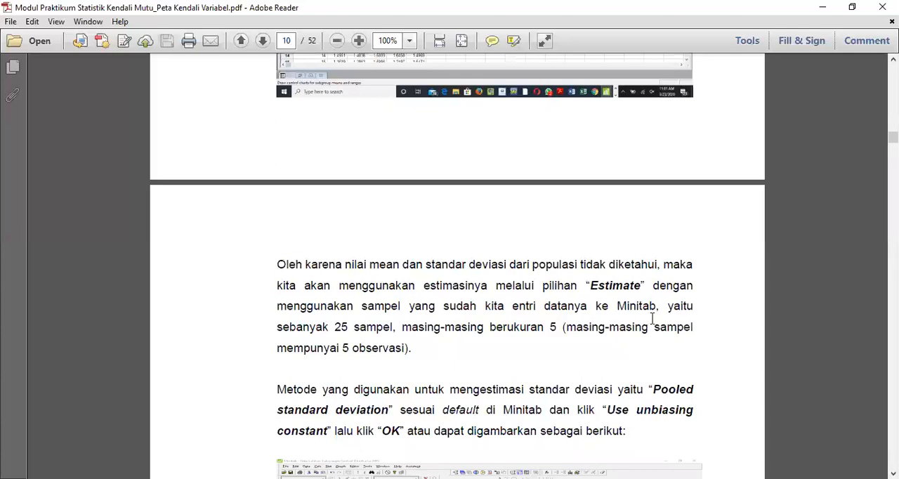
{"action": "scroll", "coordinate": [526, 335], "scroll_direction": "down", "scroll_amount": 4}
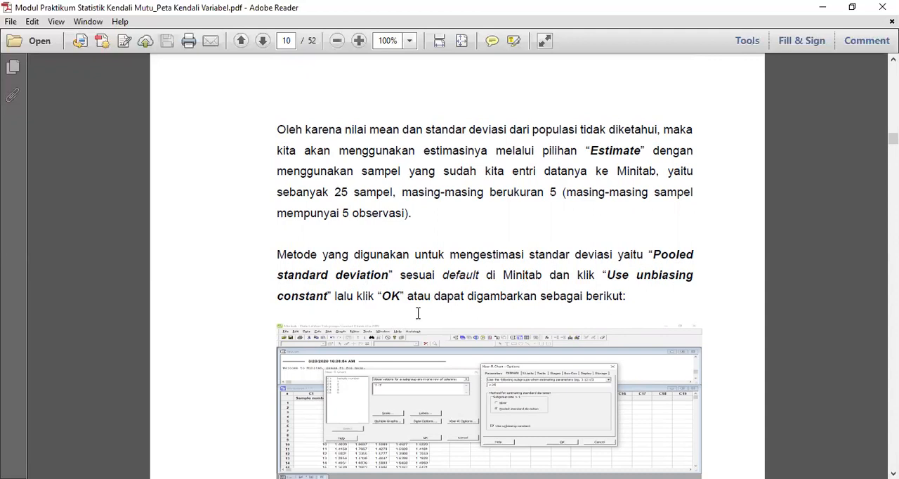
{"action": "scroll", "coordinate": [418, 313], "scroll_direction": "down", "scroll_amount": 7}
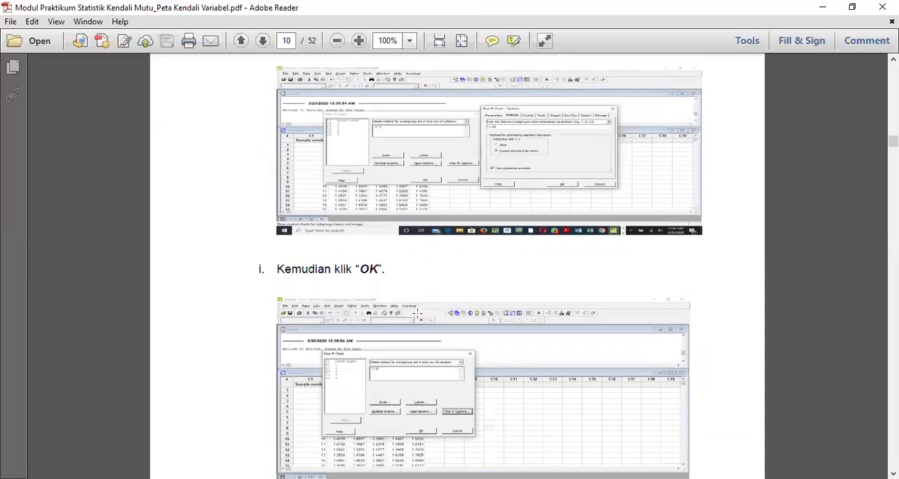
- Set the page zoom to 125% and examine step j with the resulting Xbar and R charts and the Phase I conclusion
{"action": "scroll", "coordinate": [418, 313], "scroll_direction": "down", "scroll_amount": 10}
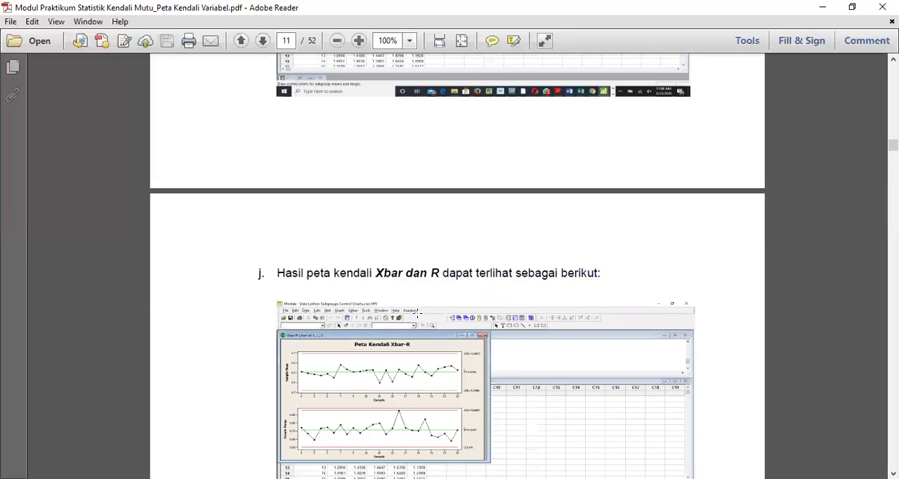
{"action": "scroll", "coordinate": [417, 311], "scroll_direction": "down", "scroll_amount": 1}
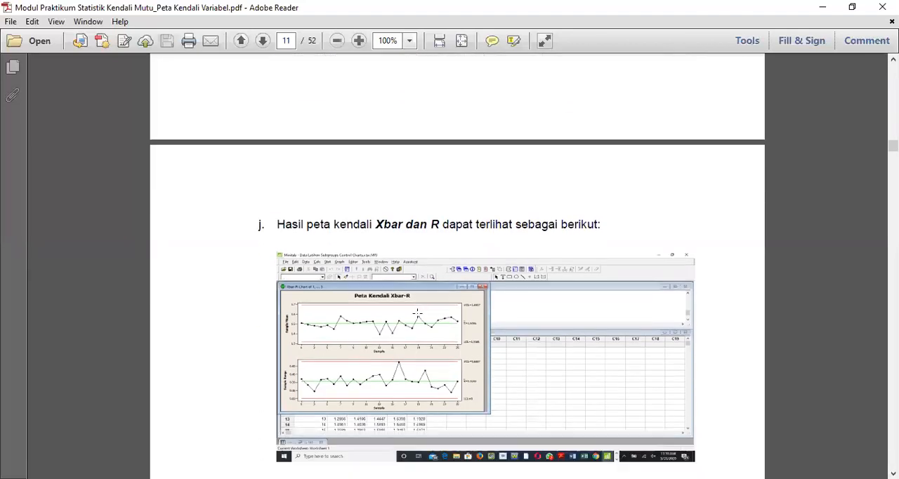
{"action": "left_click", "coordinate": [409, 41]}
{"action": "left_click", "coordinate": [430, 131]}
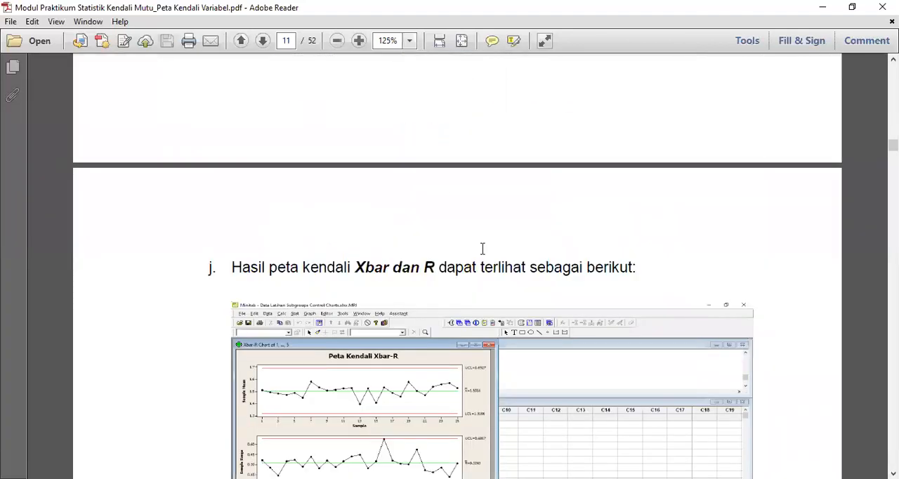
{"action": "scroll", "coordinate": [532, 252], "scroll_direction": "down", "scroll_amount": 2}
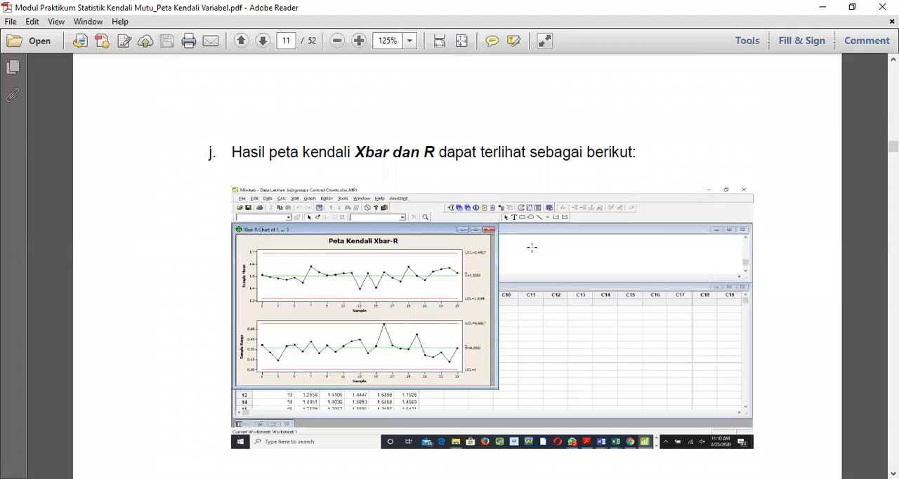
{"action": "scroll", "coordinate": [531, 246], "scroll_direction": "down", "scroll_amount": 2}
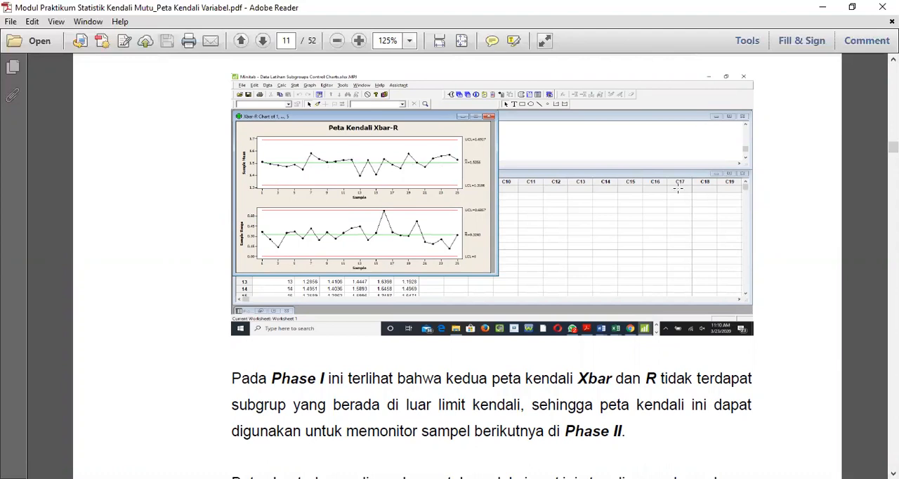
{"action": "scroll", "coordinate": [677, 188], "scroll_direction": "down", "scroll_amount": 1}
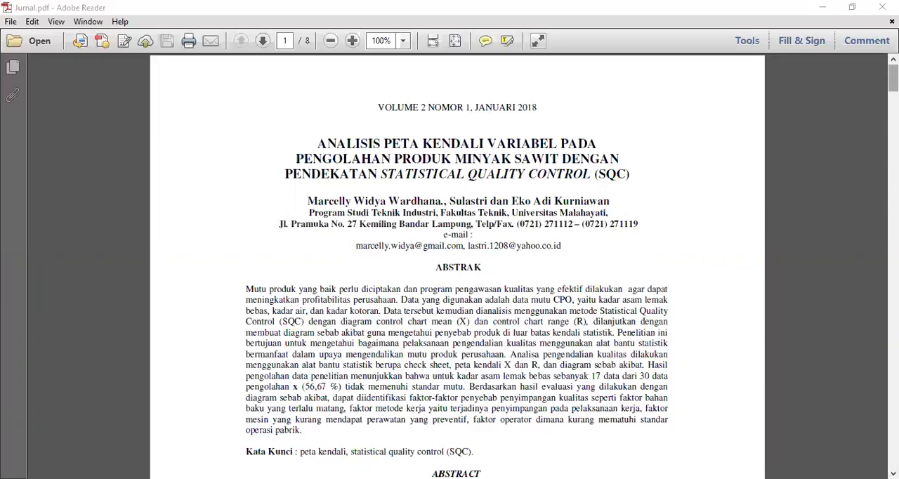
- Look through the journal article Jurnal.pdf, from the abstract to Table 1 with the free fatty acid test data on page 3
{"action": "scroll", "coordinate": [457, 264], "scroll_direction": "down", "scroll_amount": 1}
{"action": "left_click_drag", "start_coordinate": [893, 79], "coordinate": [893, 95]}
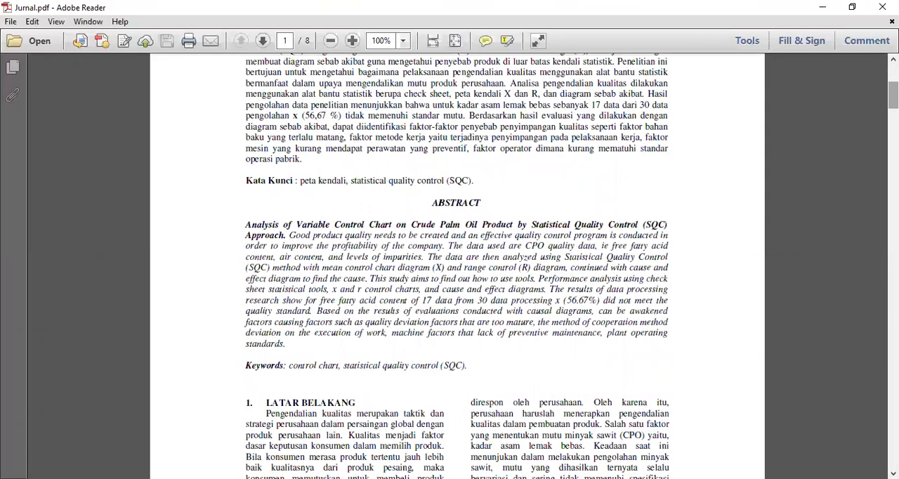
{"action": "left_click_drag", "start_coordinate": [893, 96], "coordinate": [893, 204]}
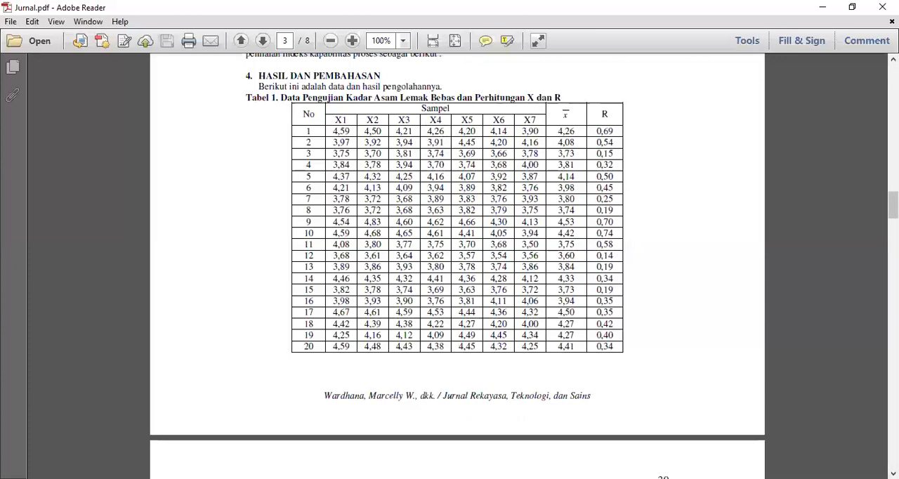
{"action": "mouse_move", "coordinate": [891, 202]}
{"action": "left_mouse_down"}
{"action": "mouse_move", "coordinate": [891, 224]}
{"action": "mouse_move", "coordinate": [892, 204]}
{"action": "left_mouse_up"}
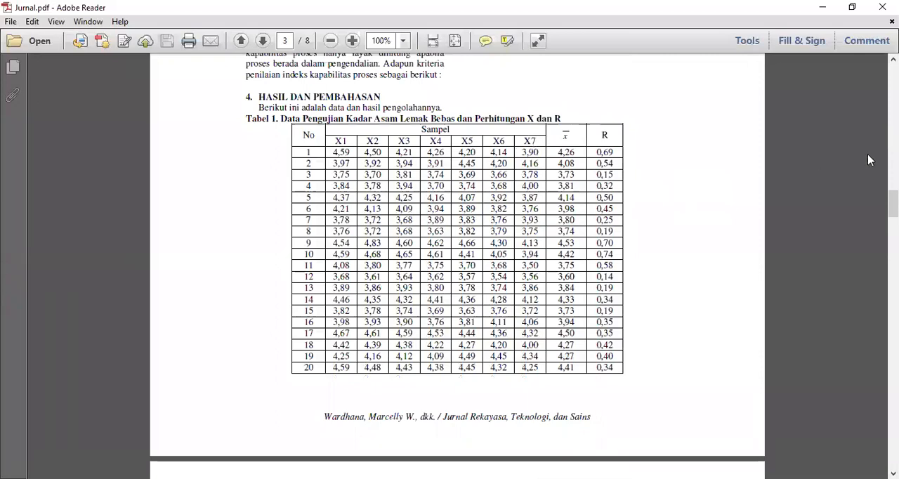
{"action": "left_click_drag", "start_coordinate": [892, 204], "coordinate": [892, 211]}
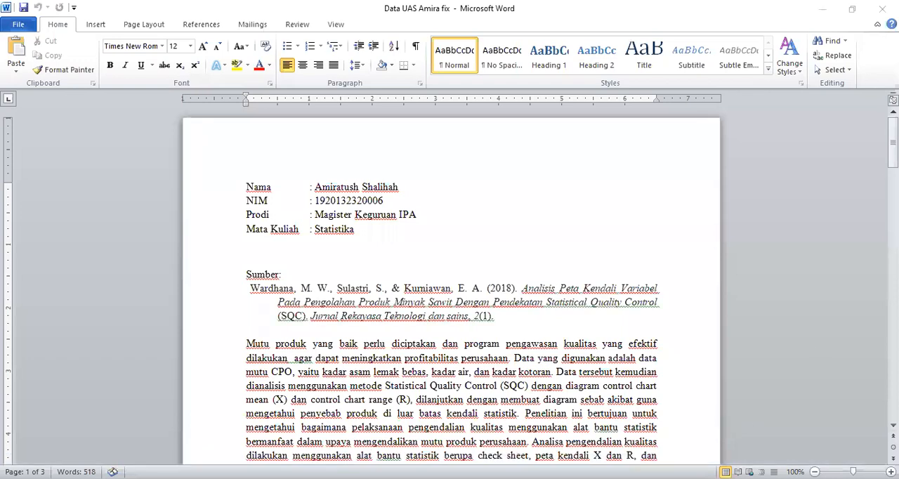
- Review the source summary and the sample data table in the Word document
{"action": "scroll", "coordinate": [450, 295], "scroll_direction": "down", "scroll_amount": 3}
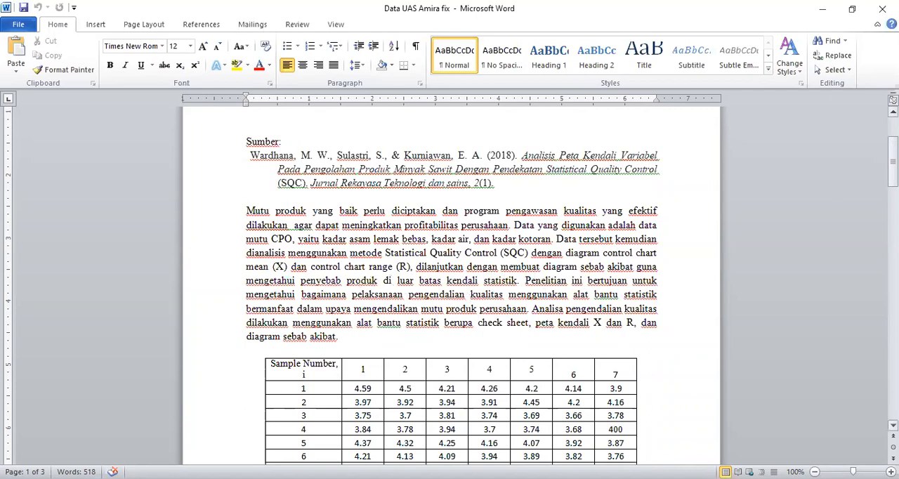
{"action": "scroll", "coordinate": [450, 281], "scroll_direction": "down", "scroll_amount": 4}
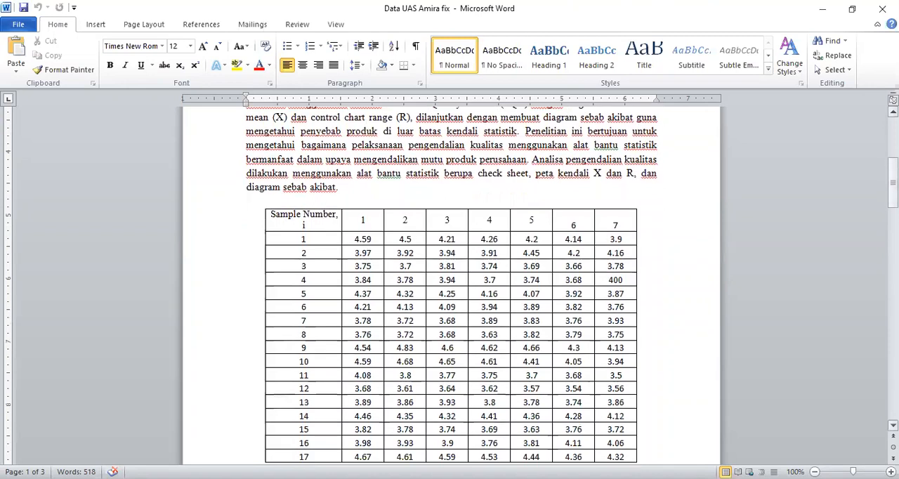
{"action": "left_click_drag", "start_coordinate": [893, 182], "coordinate": [892, 253]}
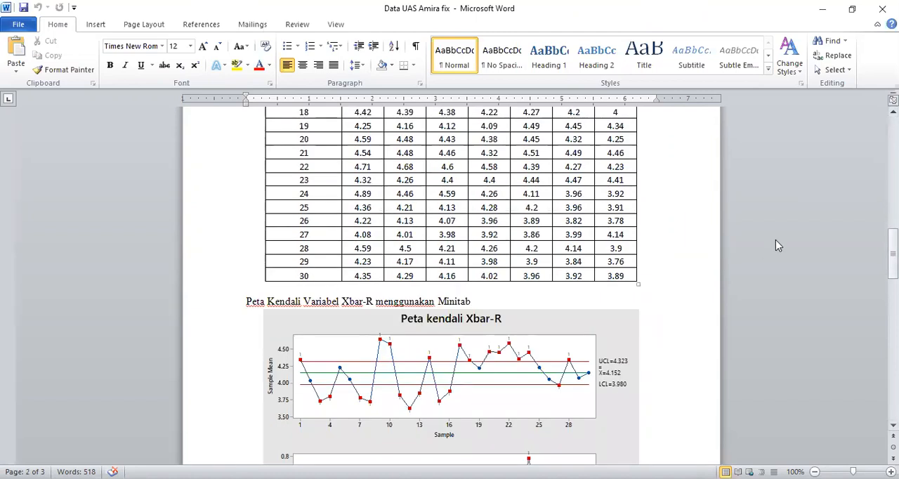
- Study the Minitab Xbar-R chart in the Word document and the explanation of revising the Phase I control limits
{"action": "left_click_drag", "start_coordinate": [892, 253], "coordinate": [892, 264]}
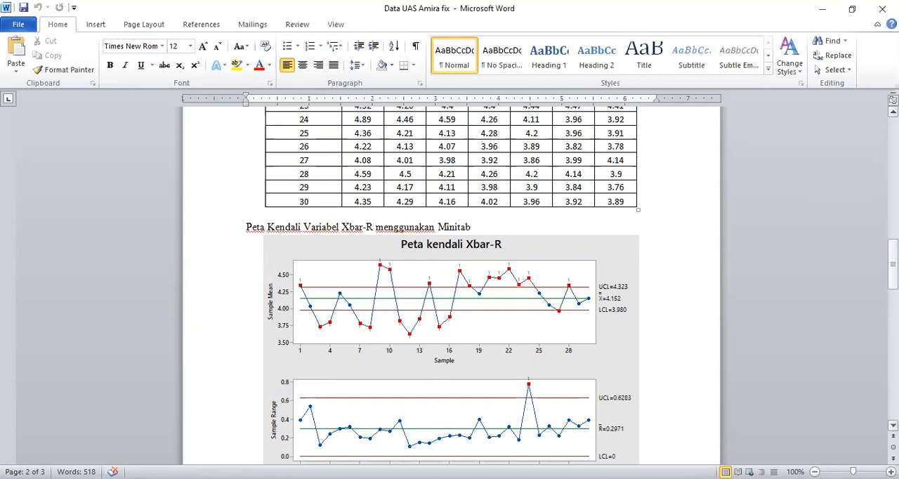
{"action": "left_click_drag", "start_coordinate": [892, 265], "coordinate": [892, 273]}
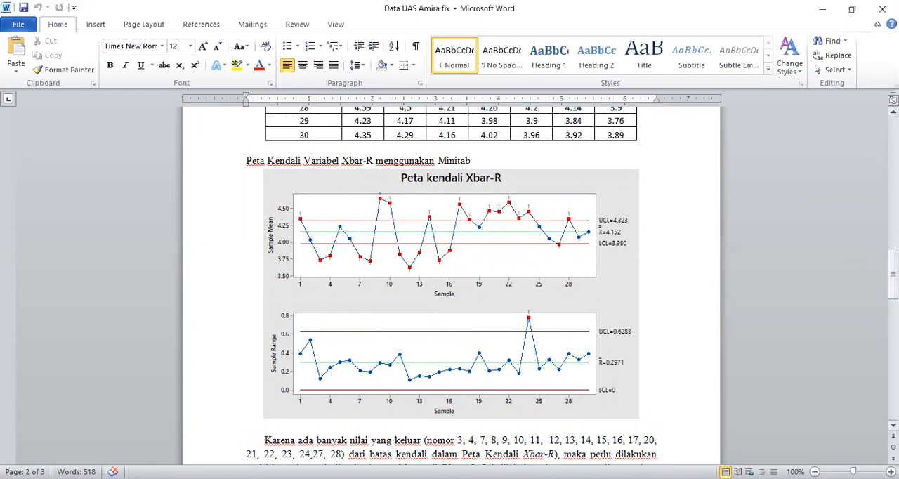
{"action": "scroll", "coordinate": [450, 281], "scroll_direction": "down", "scroll_amount": 1}
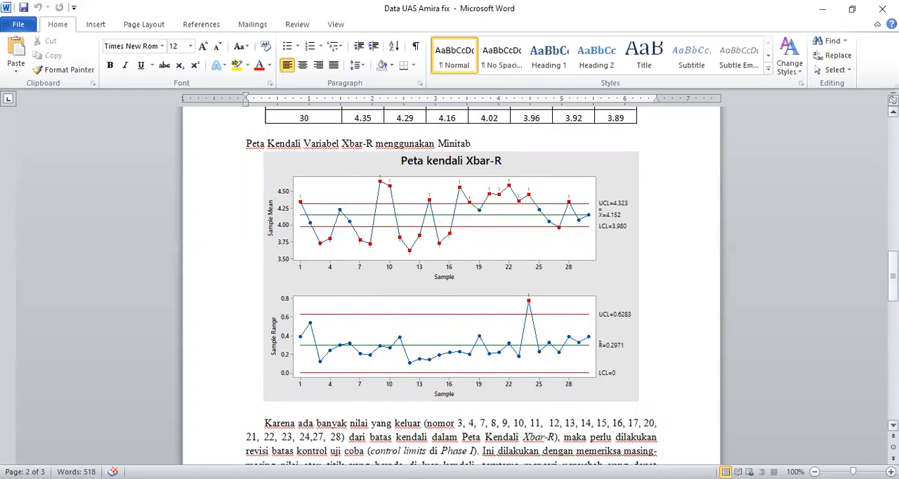
{"action": "scroll", "coordinate": [449, 280], "scroll_direction": "down", "scroll_amount": 3}
{"action": "left_click_drag", "start_coordinate": [892, 286], "coordinate": [892, 359]}
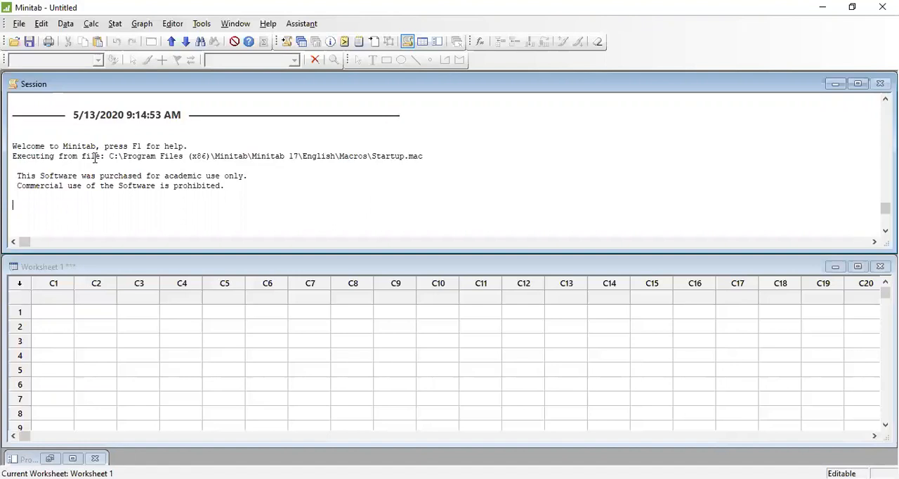
- In Minitab, paste the copied sample data into the empty worksheet, starting at the name cell of column C1
{"action": "left_click", "coordinate": [41, 296]}
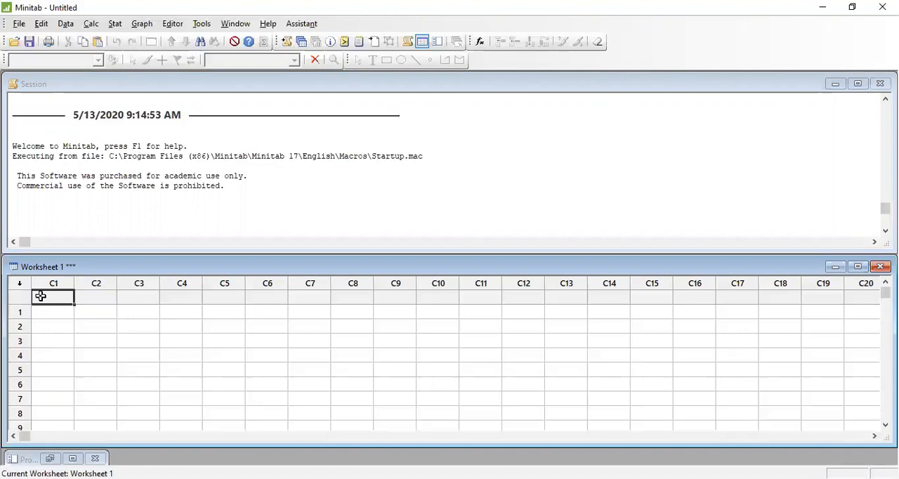
{"action": "left_click", "coordinate": [47, 28]}
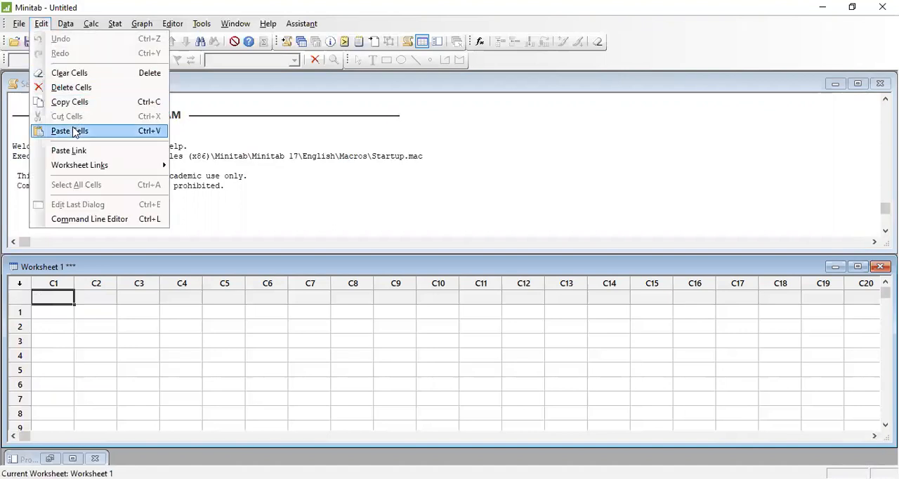
{"action": "left_click", "coordinate": [75, 132]}
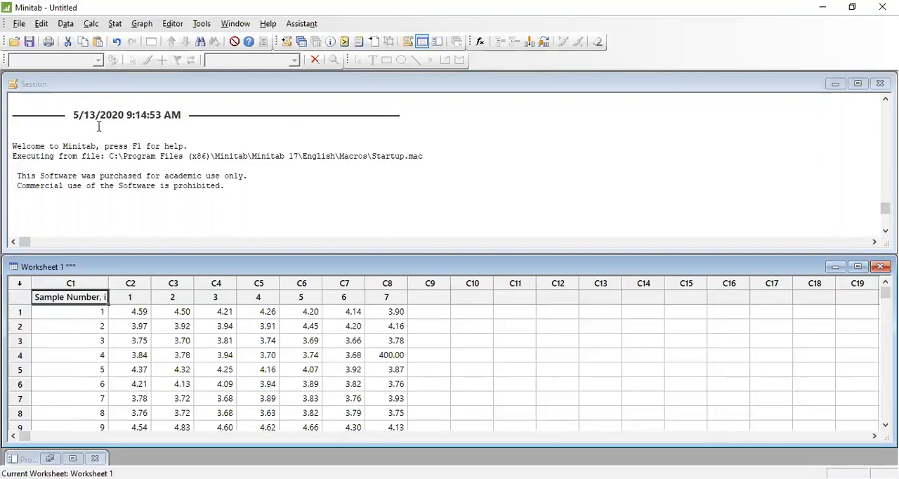
- Start saving the Minitab project under a new name and choose USB Drive (E:) as its location
{"action": "left_click", "coordinate": [19, 25]}
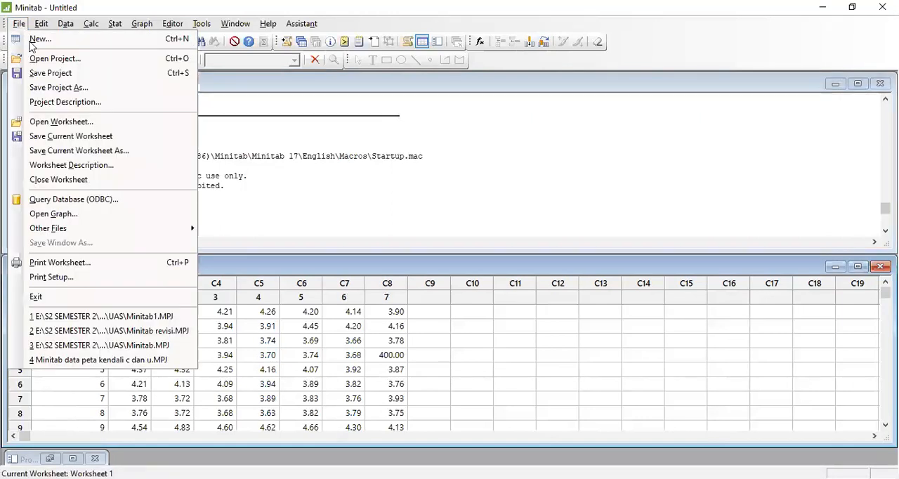
{"action": "left_click", "coordinate": [49, 86]}
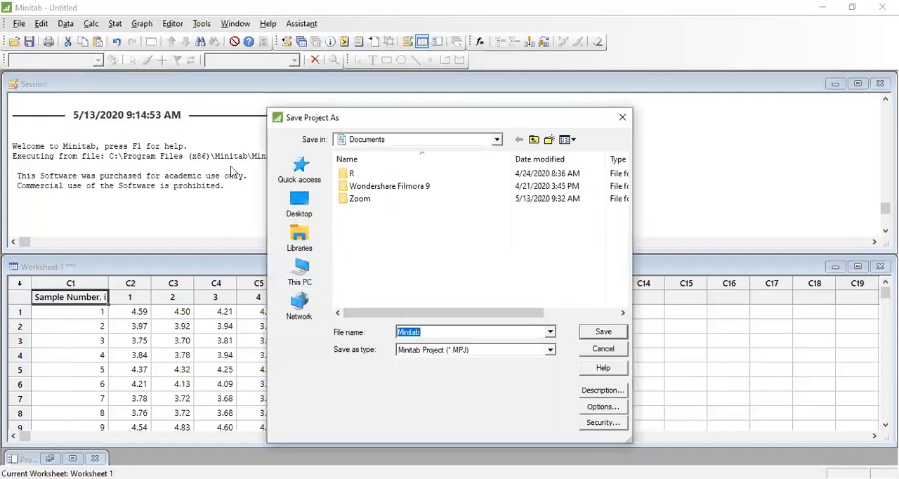
{"action": "left_click", "coordinate": [306, 282]}
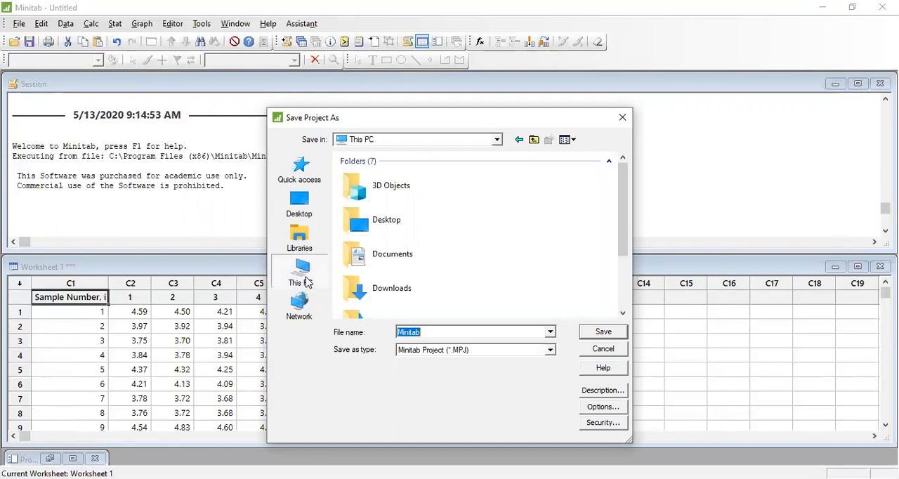
{"action": "left_click_drag", "start_coordinate": [622, 205], "coordinate": [636, 294]}
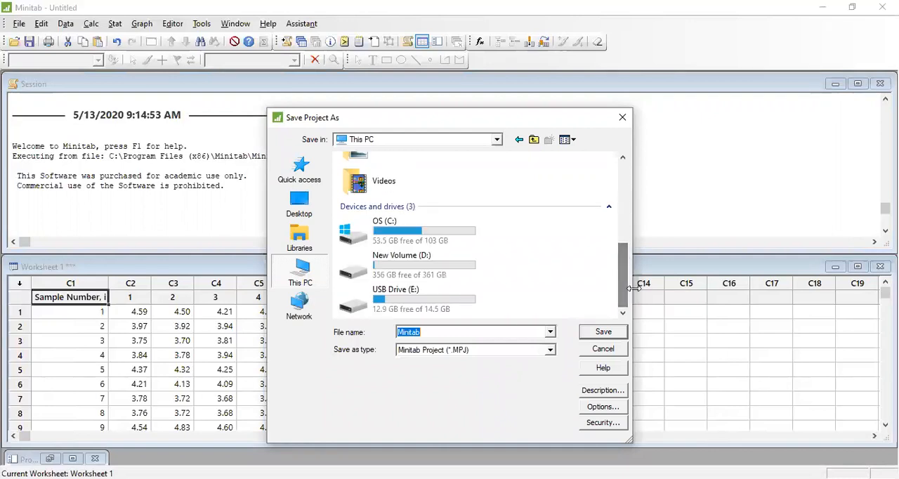
{"action": "double_click", "coordinate": [451, 306]}
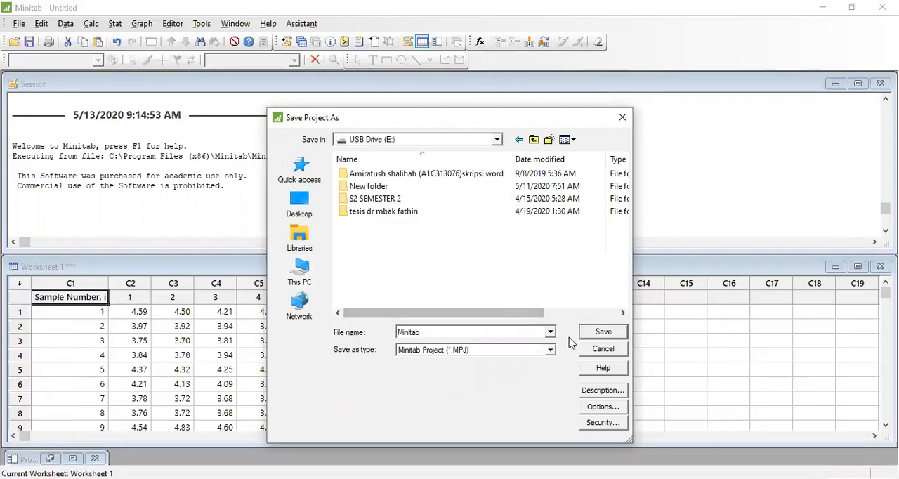
- Name the project file "Minitabpeta kendali Xbar-R" and save it as a Minitab project
{"action": "double_click", "coordinate": [481, 331]}
{"action": "left_click", "coordinate": [481, 331]}
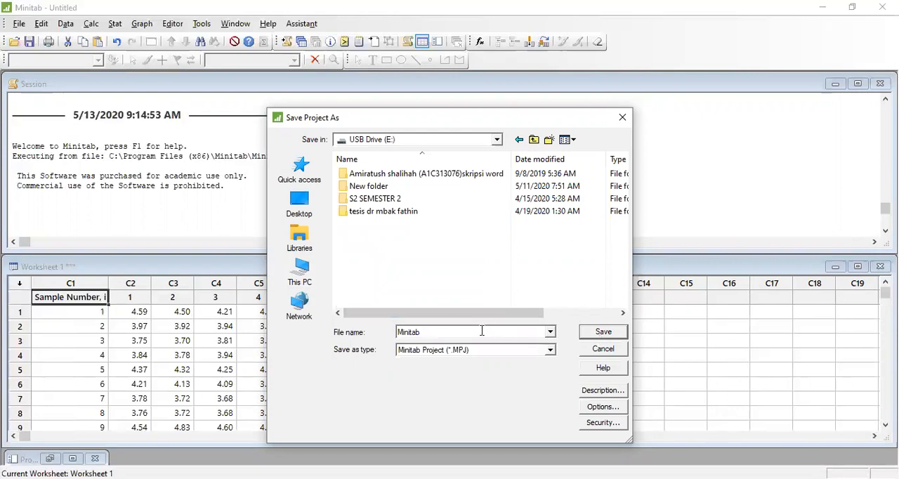
{"action": "type", "text": "peta kendali Xbar-R"}
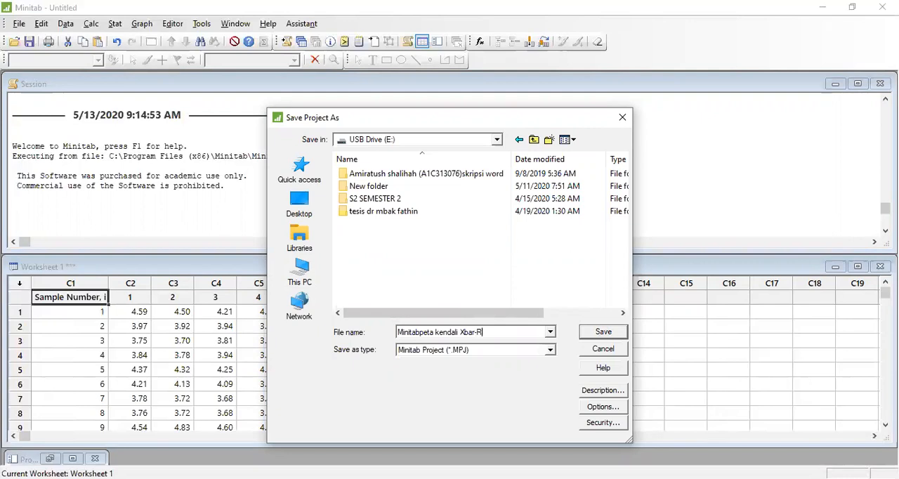
{"action": "left_click", "coordinate": [612, 335]}
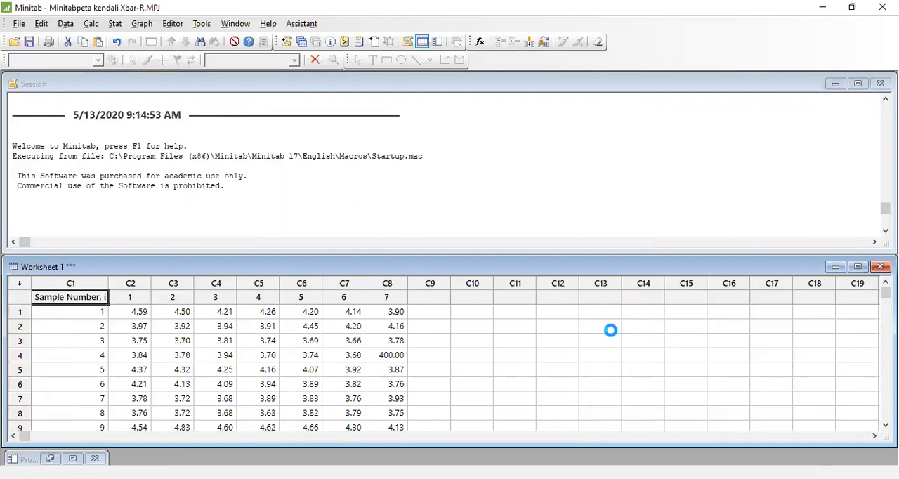
- Start an Xbar-R chart for subgroups and set the data layout to observations for a subgroup in one row of columns
{"action": "left_click", "coordinate": [116, 25]}
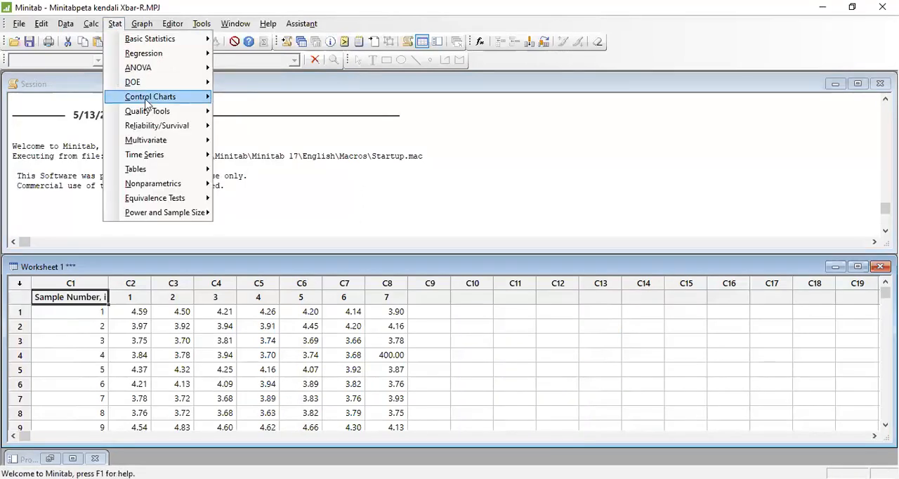
{"action": "mouse_move", "coordinate": [146, 103]}
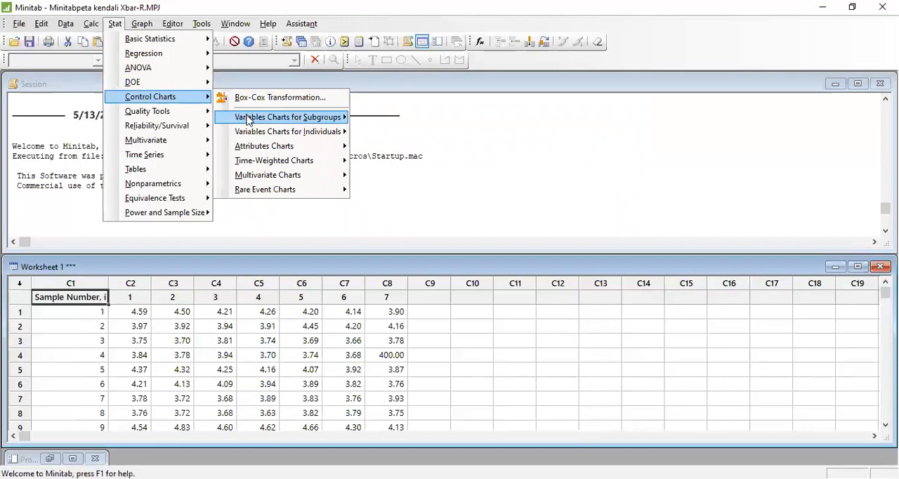
{"action": "mouse_move", "coordinate": [247, 120]}
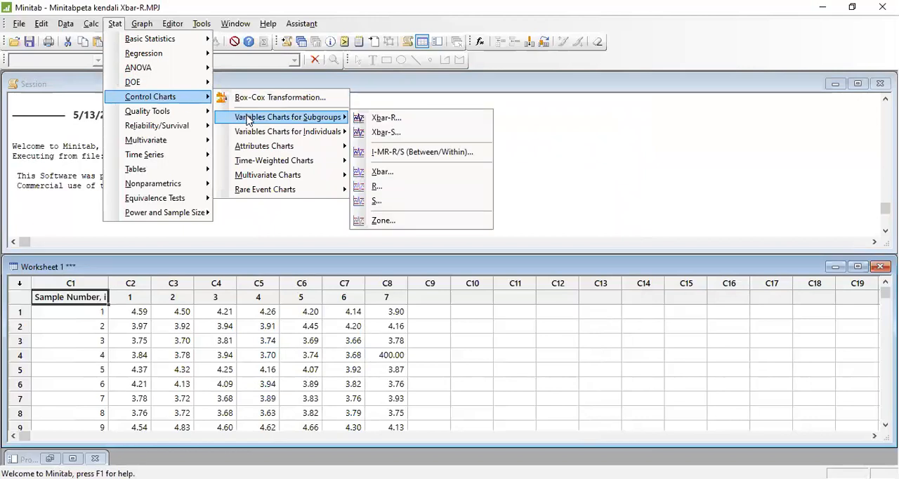
{"action": "left_click", "coordinate": [370, 120]}
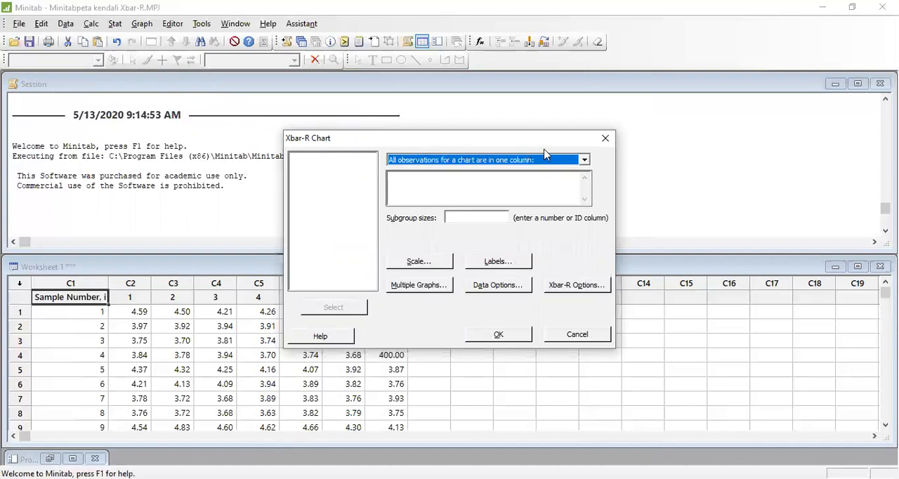
{"action": "left_click", "coordinate": [583, 161]}
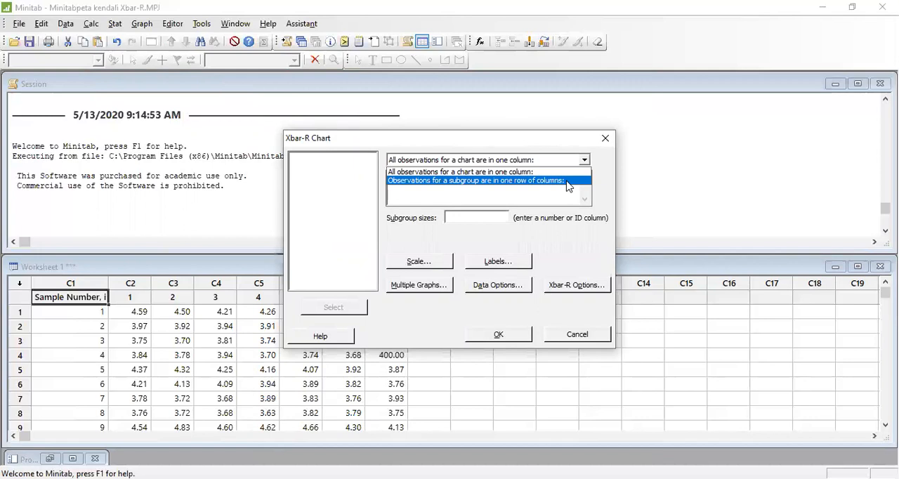
{"action": "left_click", "coordinate": [568, 181]}
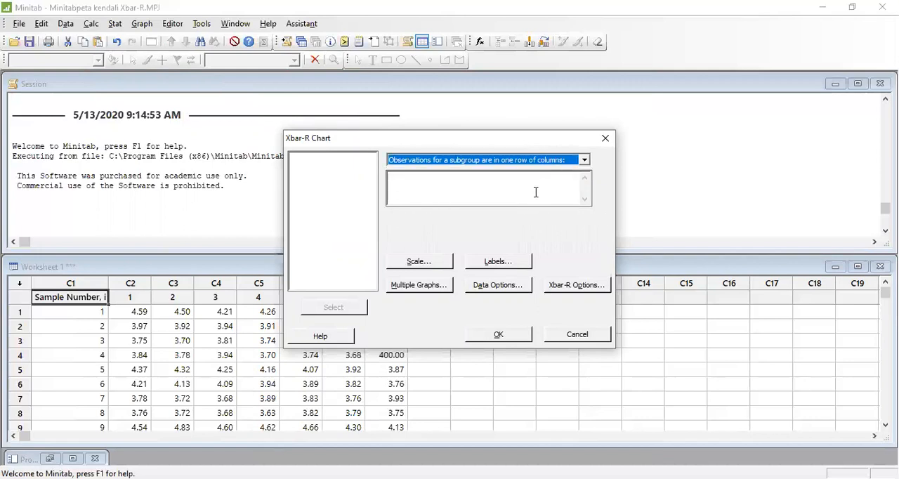
- Assign worksheet columns C2 through C6, named 1 to 5, as the chart's subgroup observations
{"action": "left_click", "coordinate": [504, 193]}
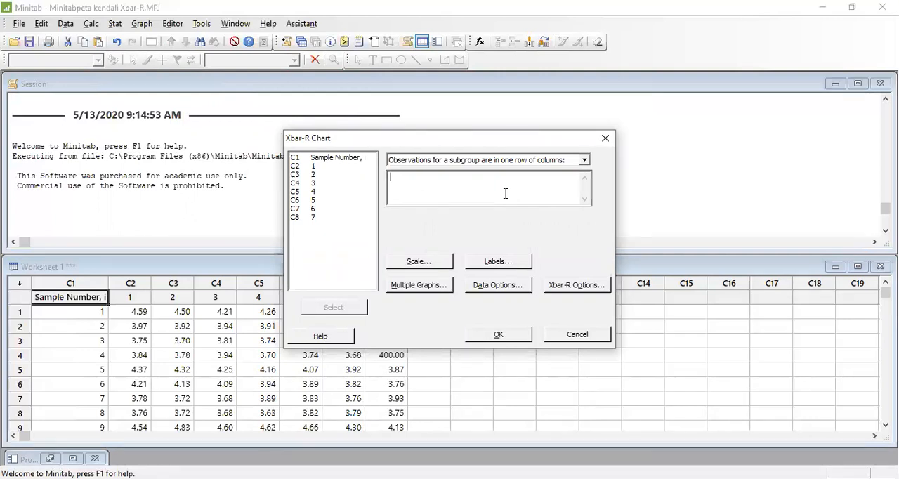
{"action": "left_click", "coordinate": [303, 167]}
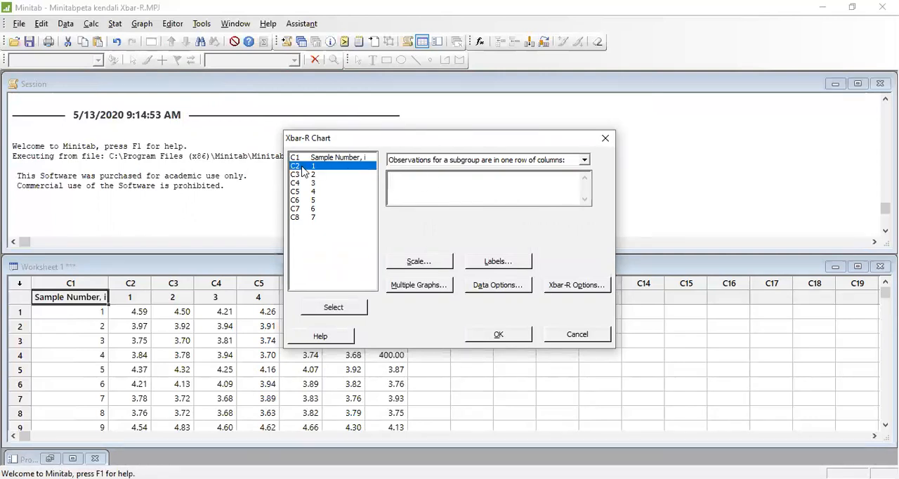
{"action": "key", "text": "shift+Down"}
{"action": "key", "text": "shift+Down"}
{"action": "key", "text": "shift+Down"}
{"action": "key", "text": "shift+Down"}
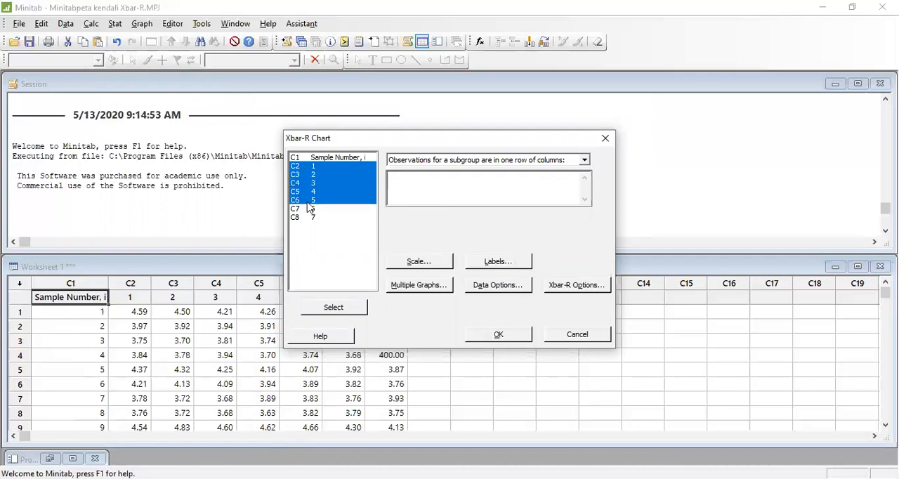
{"action": "left_click", "coordinate": [334, 307]}
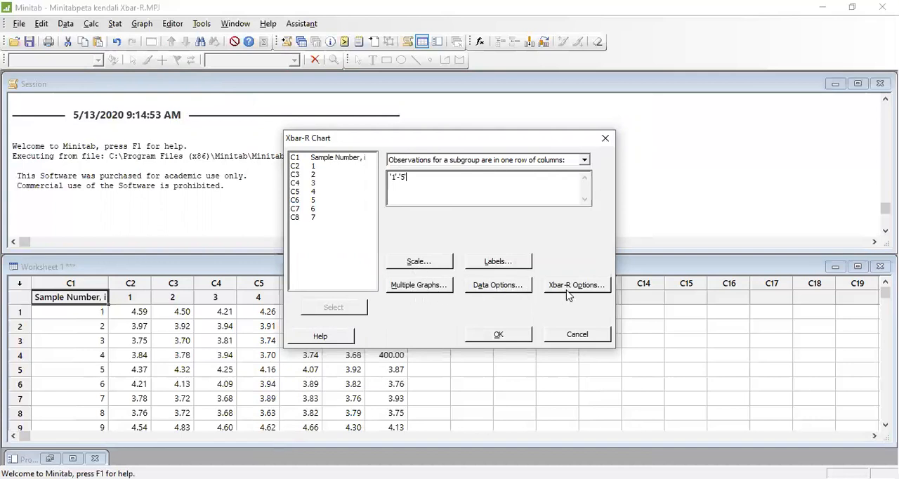
- Give the chart the title "Peta kendali Xbar-R"
{"action": "left_click", "coordinate": [513, 266]}
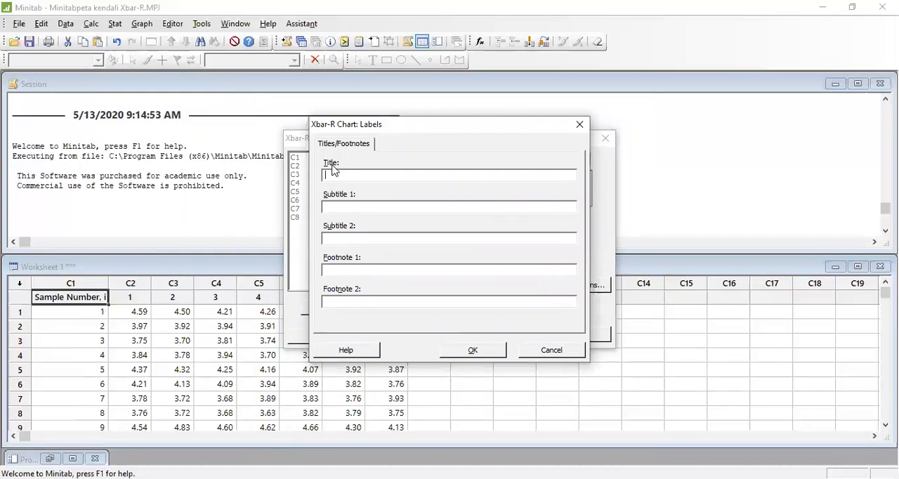
{"action": "type", "text": "Peta kendali Xbar-R"}
{"action": "left_click", "coordinate": [457, 353]}
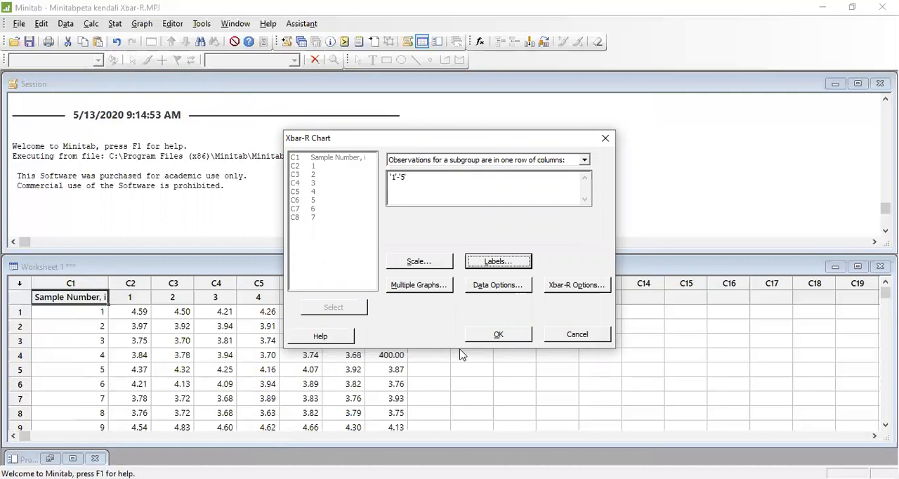
- In the Xbar-R estimation options, choose to use specified subgroups when estimating parameters and enter 1:30
{"action": "left_click", "coordinate": [582, 287]}
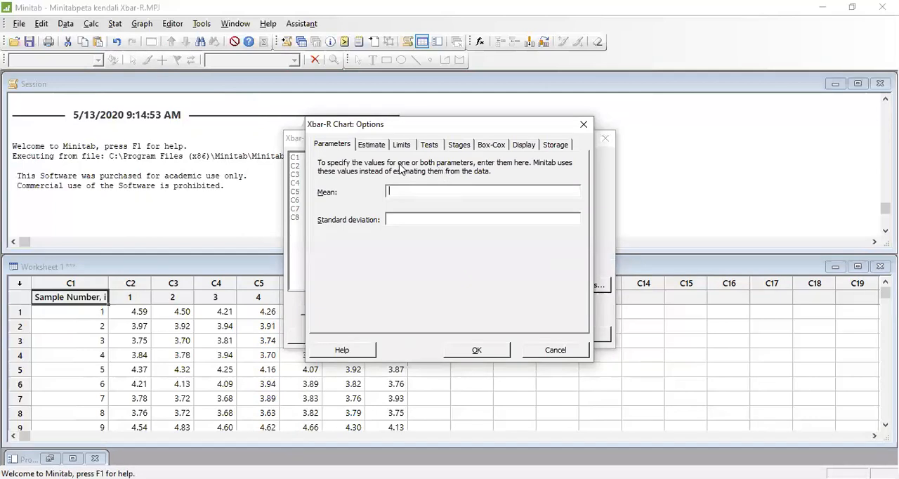
{"action": "left_click", "coordinate": [377, 144]}
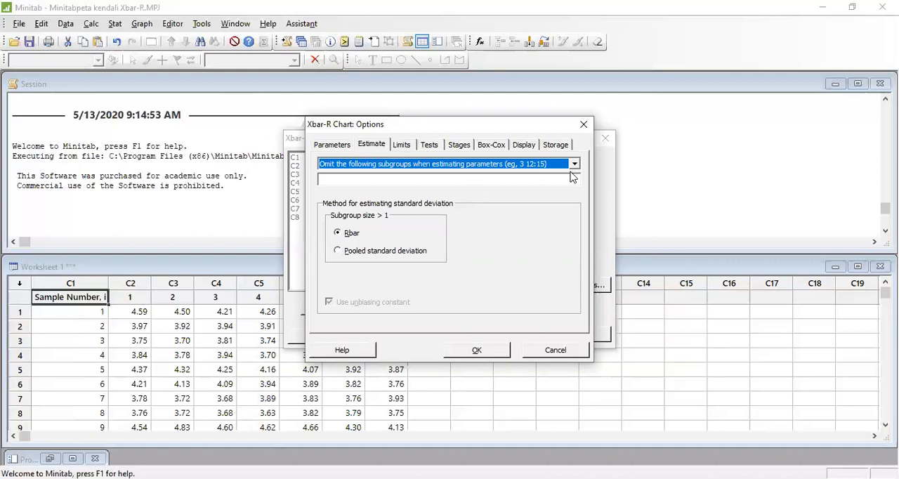
{"action": "left_click", "coordinate": [573, 165]}
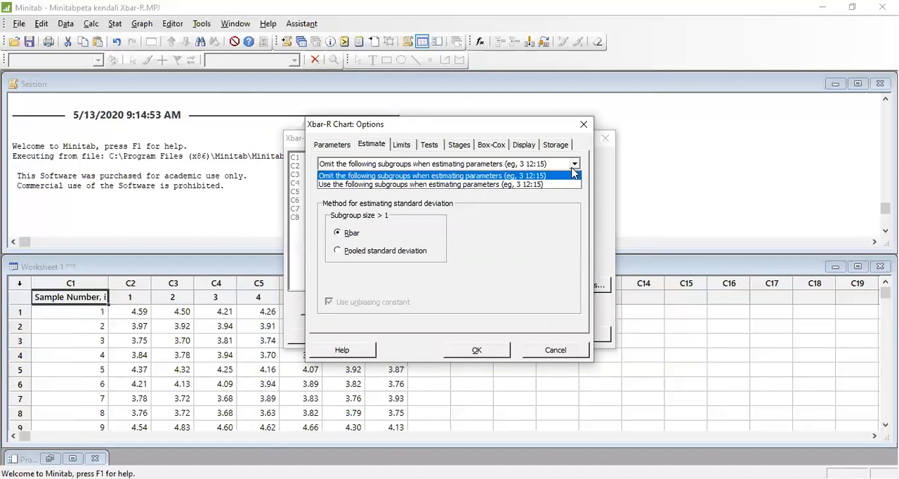
{"action": "left_click", "coordinate": [553, 185]}
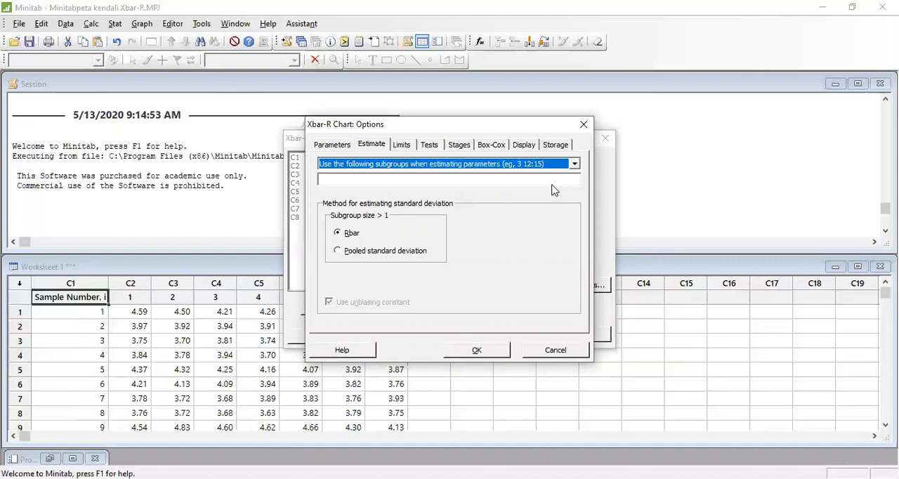
{"action": "left_click", "coordinate": [453, 178]}
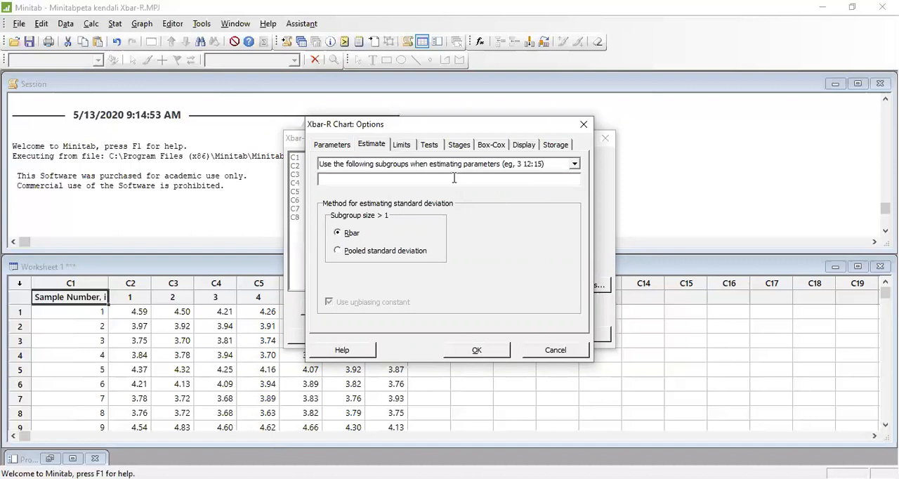
{"action": "type", "text": "1:30"}
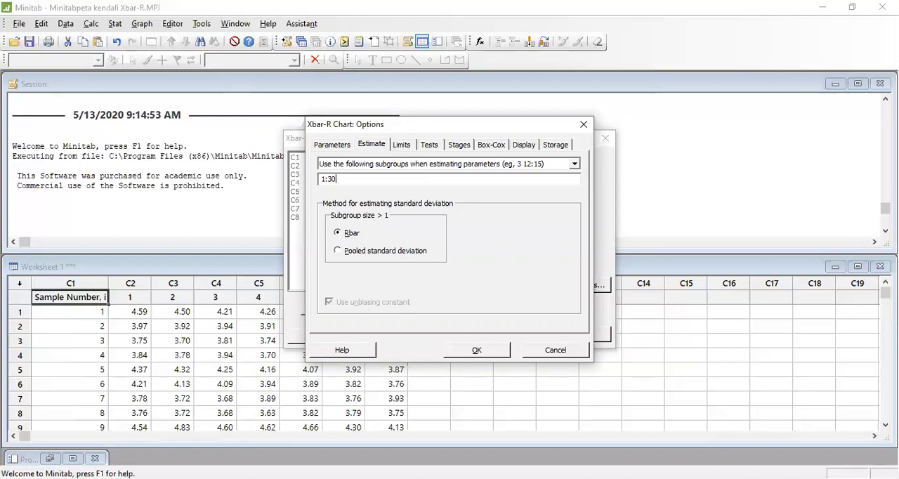
- Set the standard deviation estimation method to pooled standard deviation, generate the Xbar-R chart and examine its sample mean points
{"action": "left_click", "coordinate": [337, 252]}
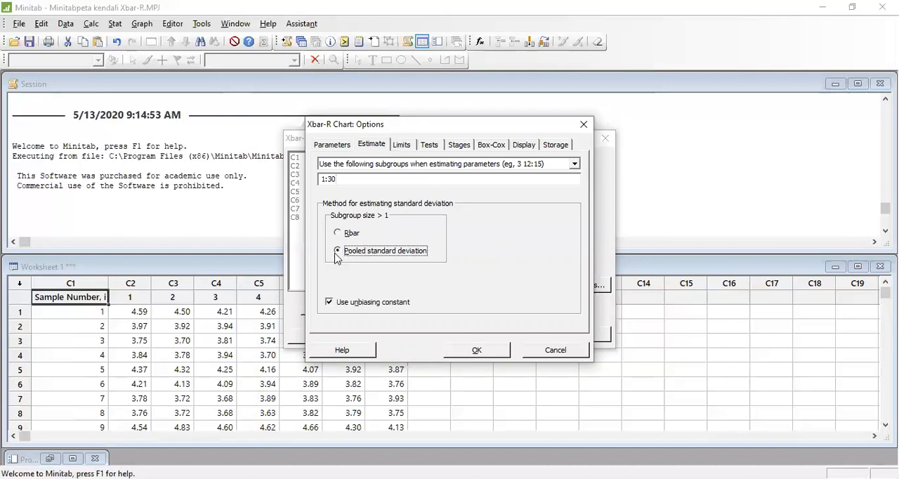
{"action": "left_click", "coordinate": [463, 351]}
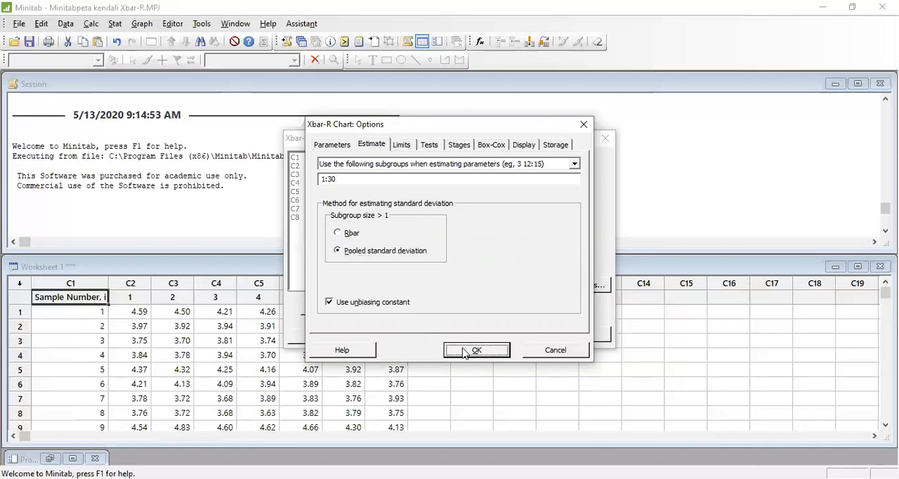
{"action": "left_click", "coordinate": [486, 335]}
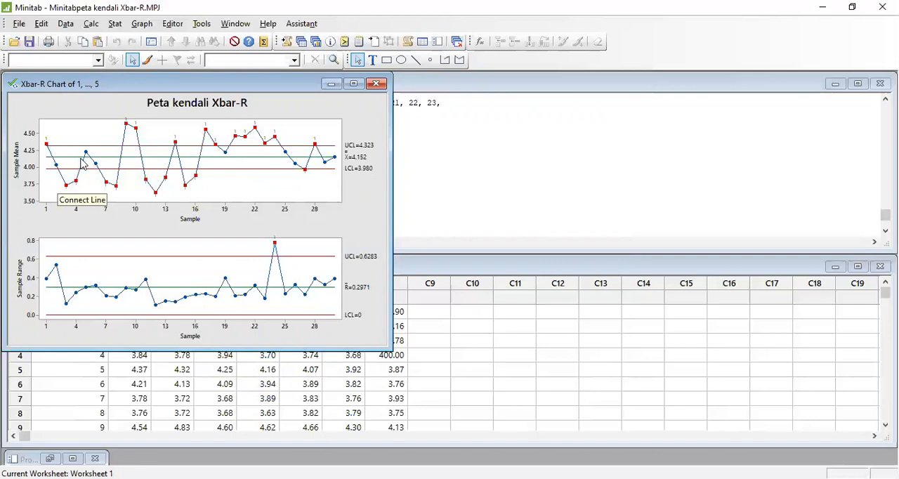
{"action": "mouse_move", "coordinate": [108, 188]}
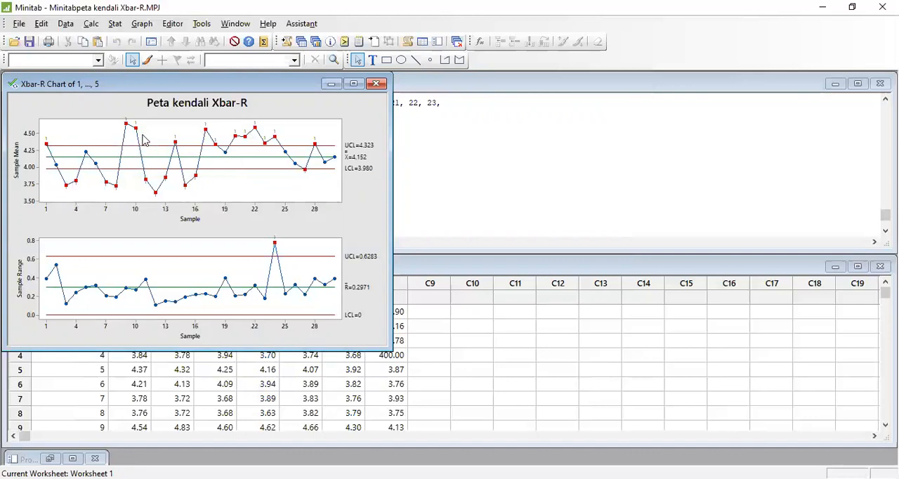
{"action": "mouse_move", "coordinate": [158, 165]}
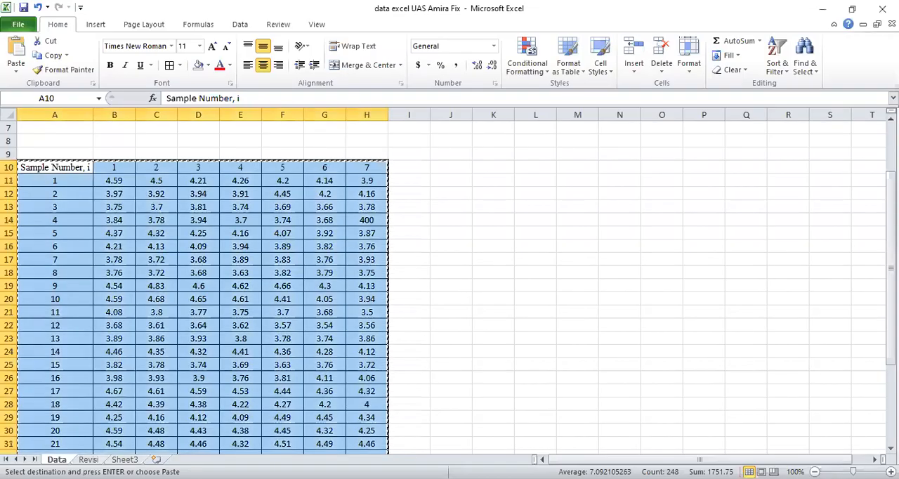
- Switch to the Excel workbook and copy the revised sample table A10:H22 from the Revisi sheet
{"action": "left_click_drag", "start_coordinate": [890, 294], "coordinate": [890, 349]}
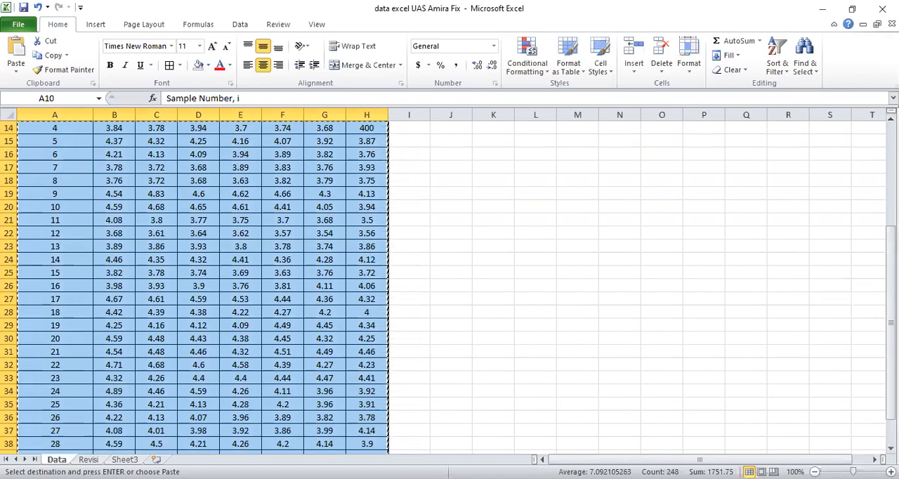
{"action": "key", "text": "ctrl+Page_Down"}
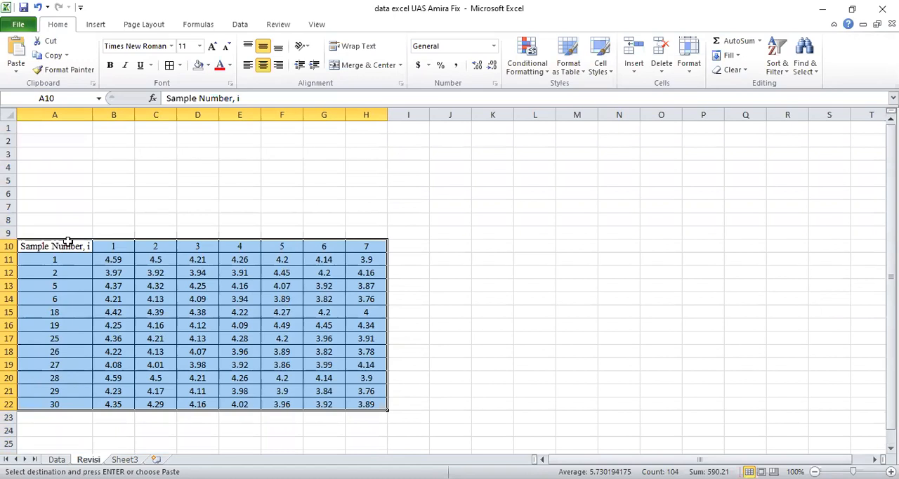
{"action": "left_click", "coordinate": [121, 203]}
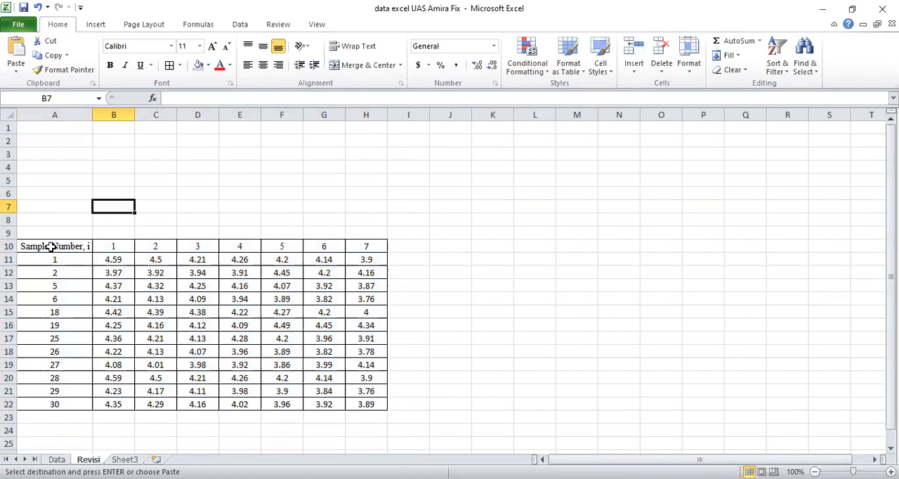
{"action": "left_click_drag", "start_coordinate": [51, 247], "coordinate": [376, 403]}
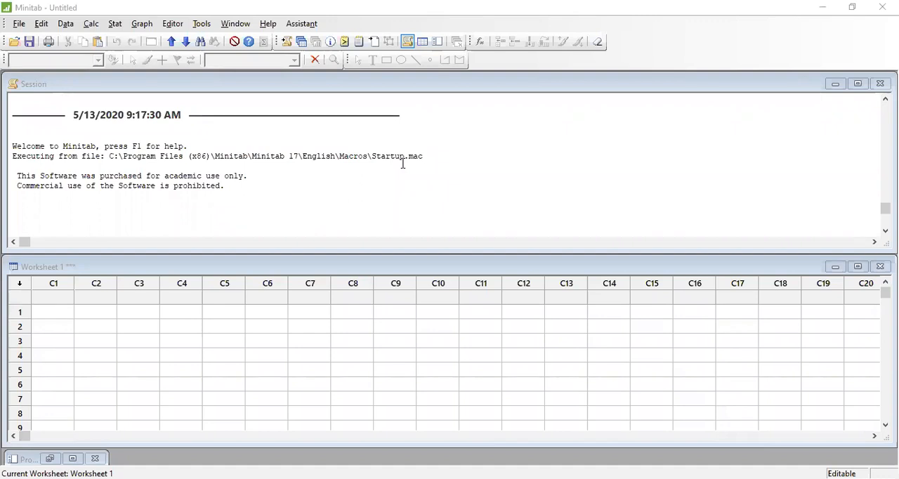
- Switch to the untitled Minitab project and paste the revised sample data starting at the name cell of column C1
{"action": "left_click", "coordinate": [48, 292]}
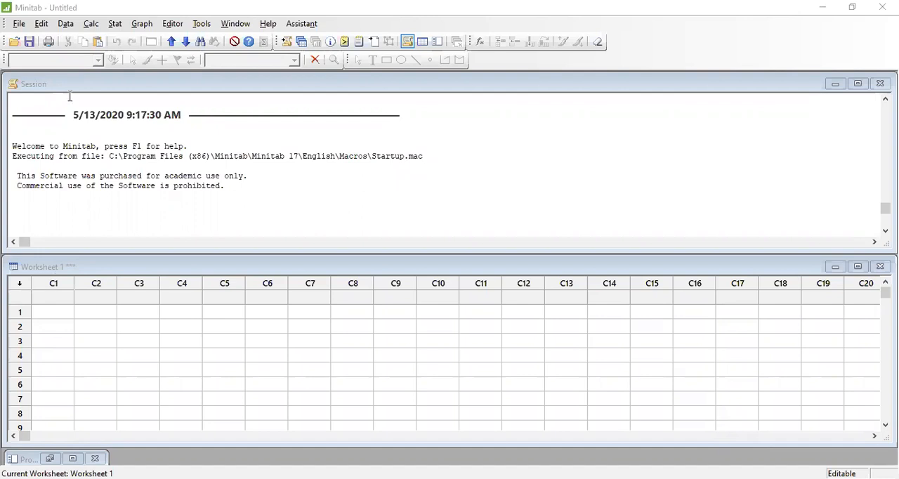
{"action": "left_click", "coordinate": [45, 31]}
{"action": "left_click", "coordinate": [75, 129]}
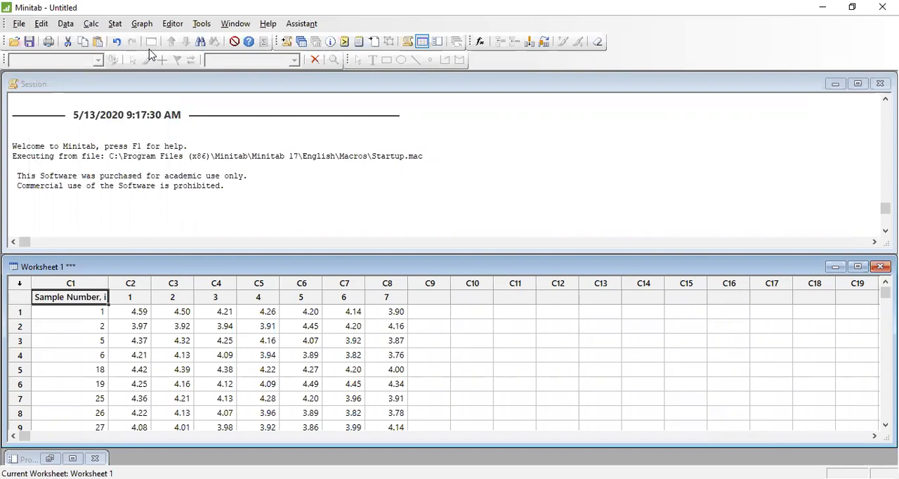
- Start saving the revised-data project under a new name and choose USB Drive (E:) as its location
{"action": "left_click", "coordinate": [26, 28]}
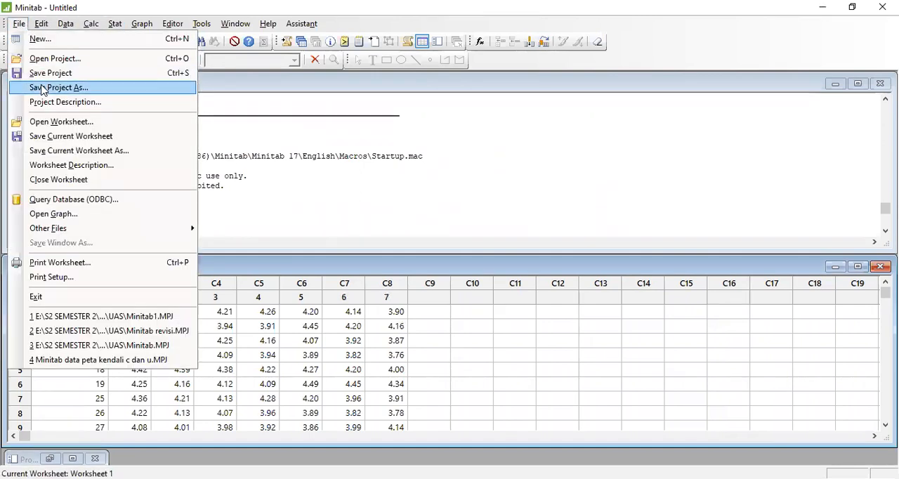
{"action": "left_click", "coordinate": [43, 88]}
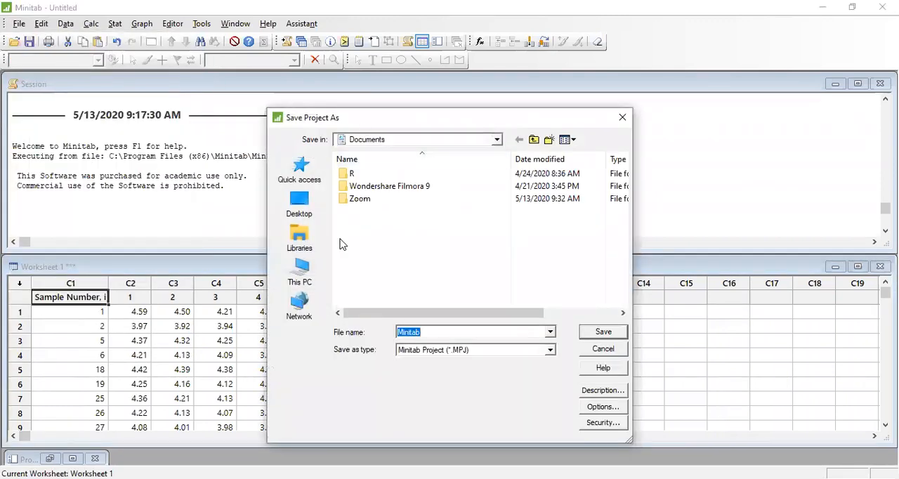
{"action": "left_click", "coordinate": [302, 273]}
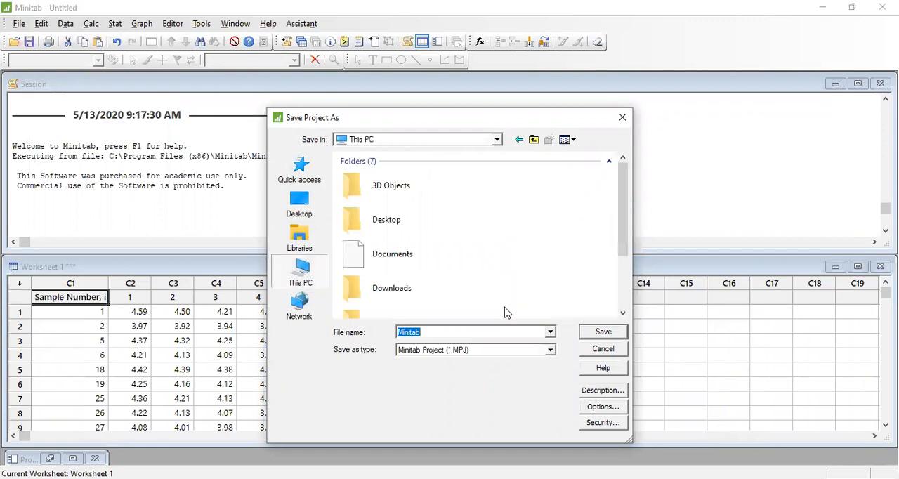
{"action": "left_click_drag", "start_coordinate": [621, 213], "coordinate": [627, 300]}
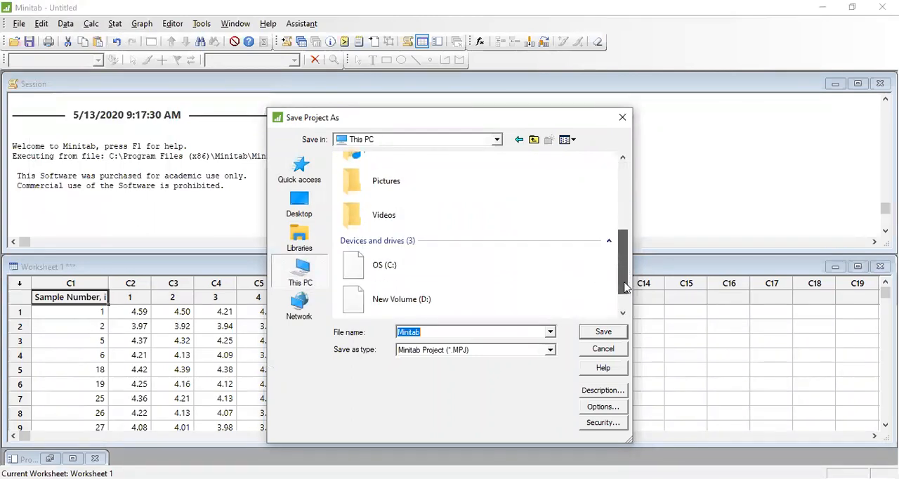
{"action": "left_click", "coordinate": [467, 299]}
{"action": "double_click", "coordinate": [467, 299]}
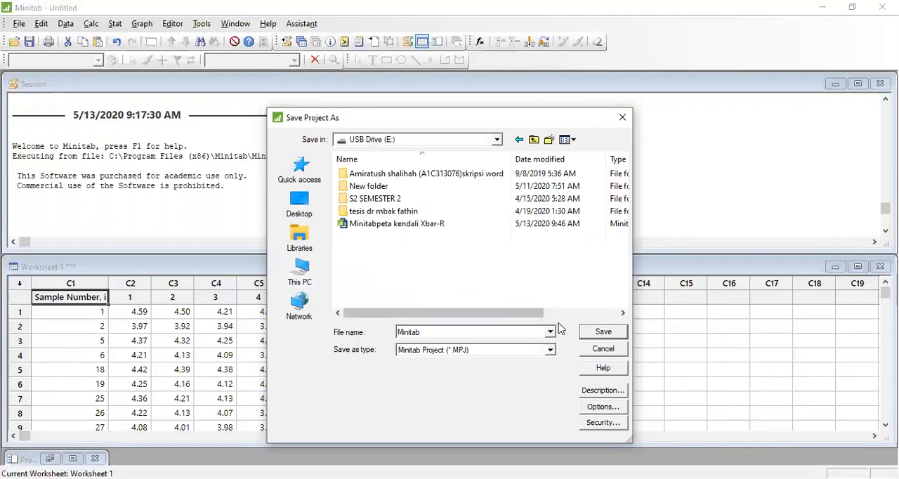
- Name the project file "Minitab peta kendali Xbar-R Revisi" and save it as a Minitab project
{"action": "left_click", "coordinate": [429, 331]}
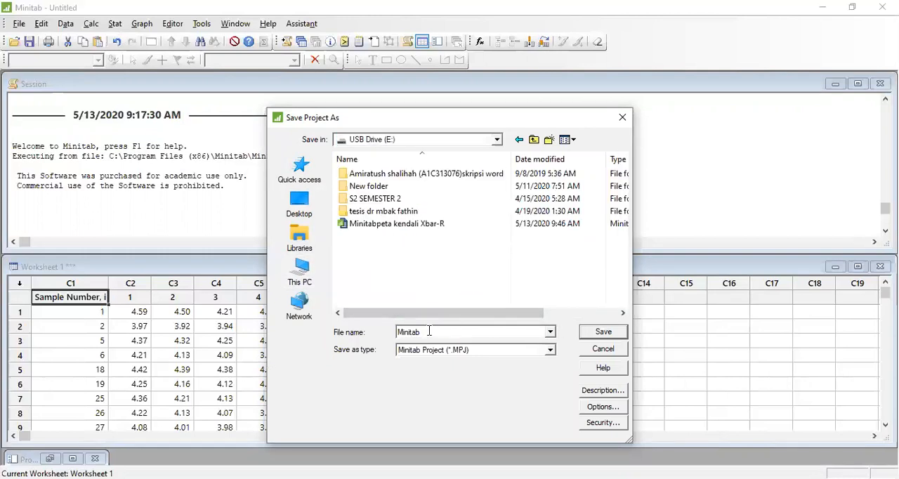
{"action": "type", "text": "peta kendali Xbar-R Re"}
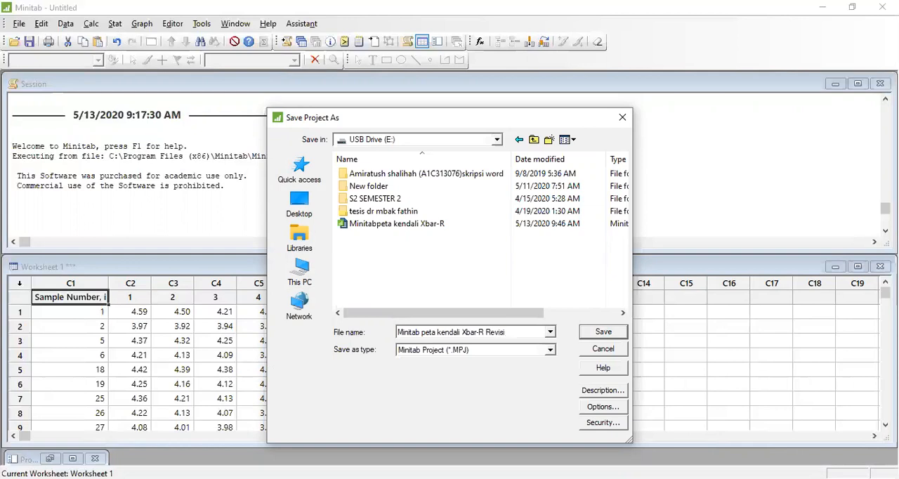
{"action": "type", "text": "visi"}
{"action": "left_click", "coordinate": [596, 330]}
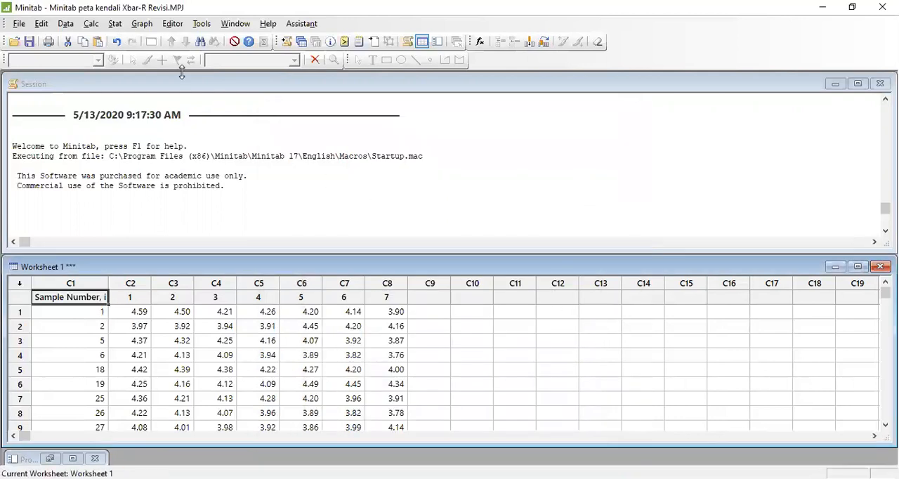
- Start a new Xbar-R control chart and set the observations for a subgroup as being in one row of columns
{"action": "left_click", "coordinate": [114, 24]}
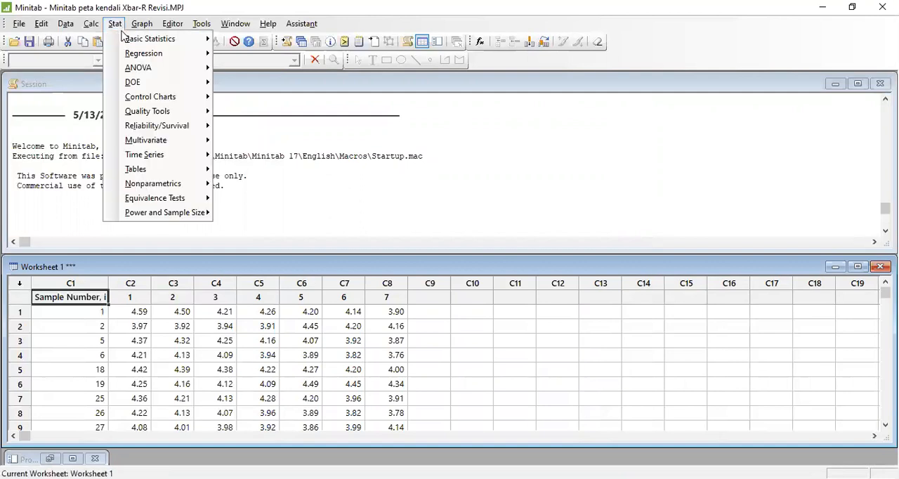
{"action": "mouse_move", "coordinate": [150, 98]}
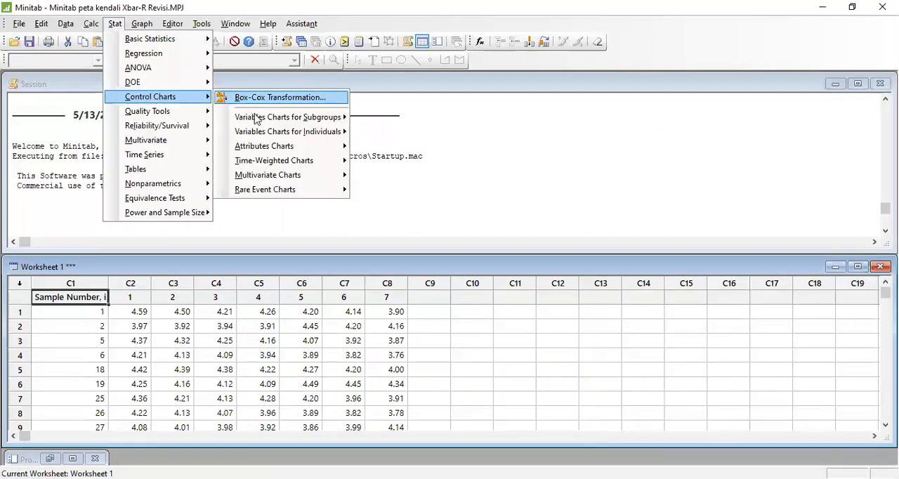
{"action": "mouse_move", "coordinate": [257, 120]}
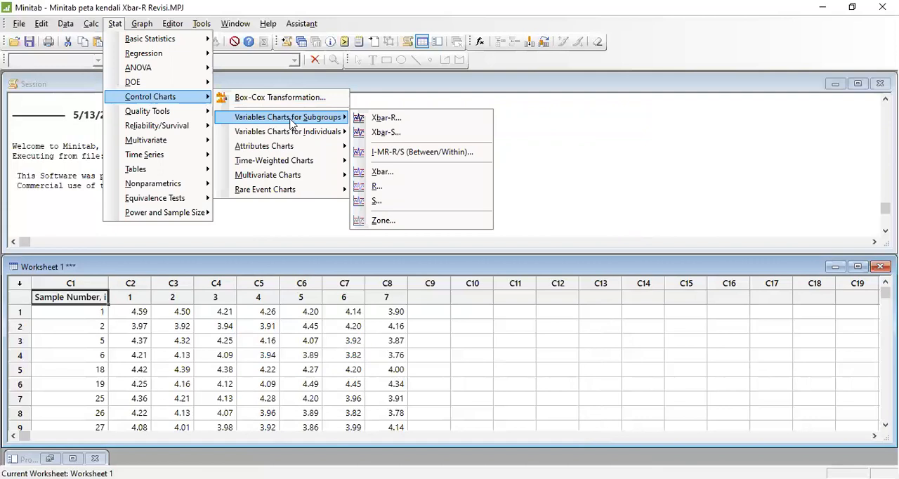
{"action": "left_click", "coordinate": [360, 117]}
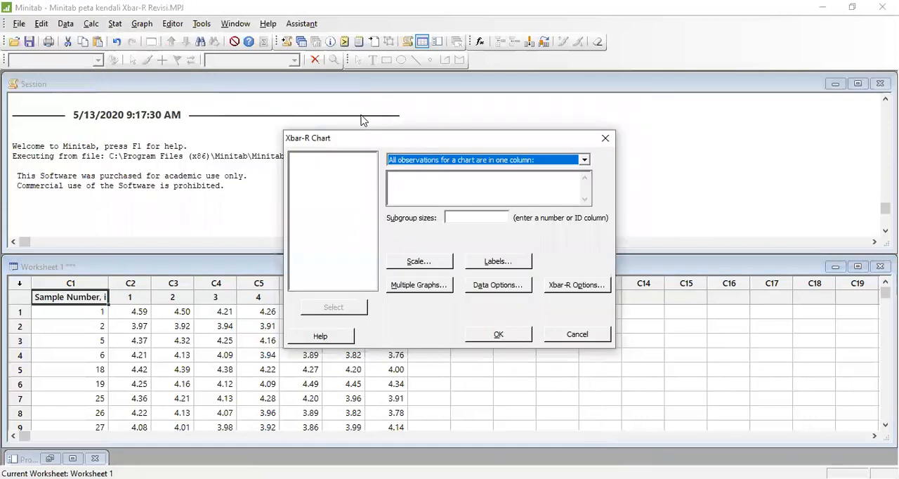
{"action": "left_click", "coordinate": [582, 159]}
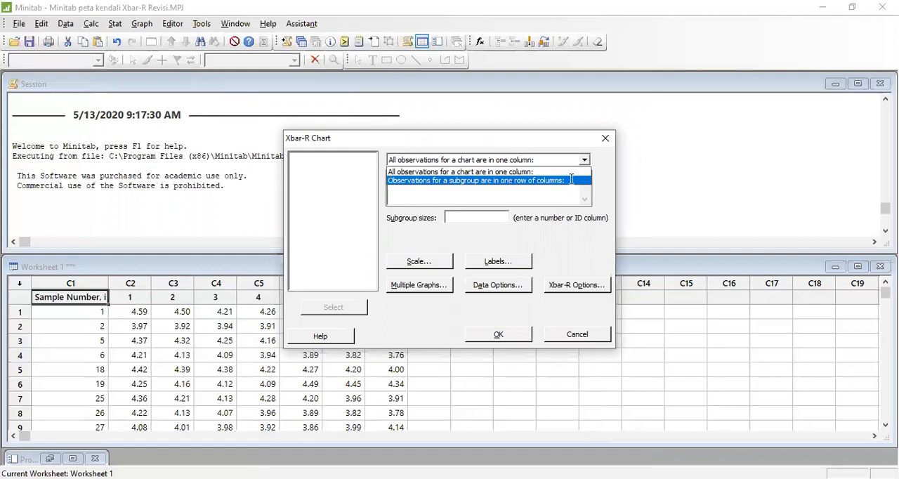
{"action": "left_click", "coordinate": [570, 181]}
{"action": "left_click", "coordinate": [525, 182]}
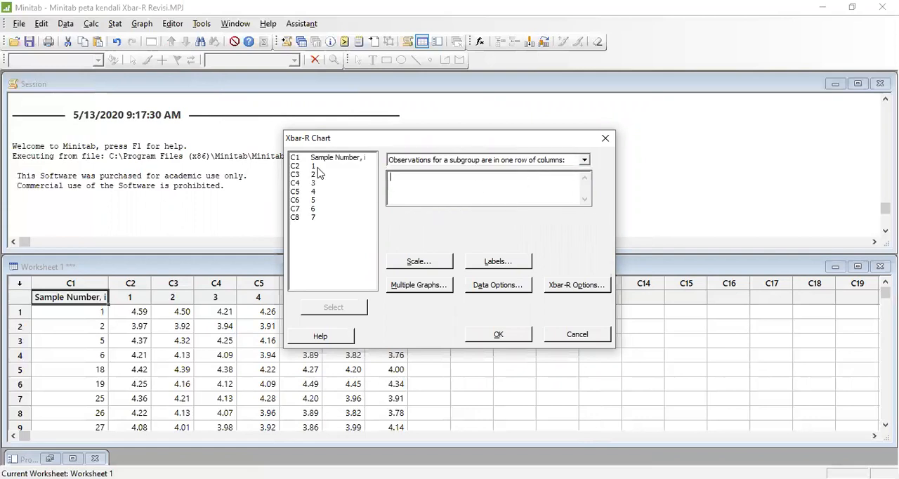
- Choose the sample columns 1 through 5 (C2 to C6) as the chart's observation data
{"action": "left_click", "coordinate": [306, 167]}
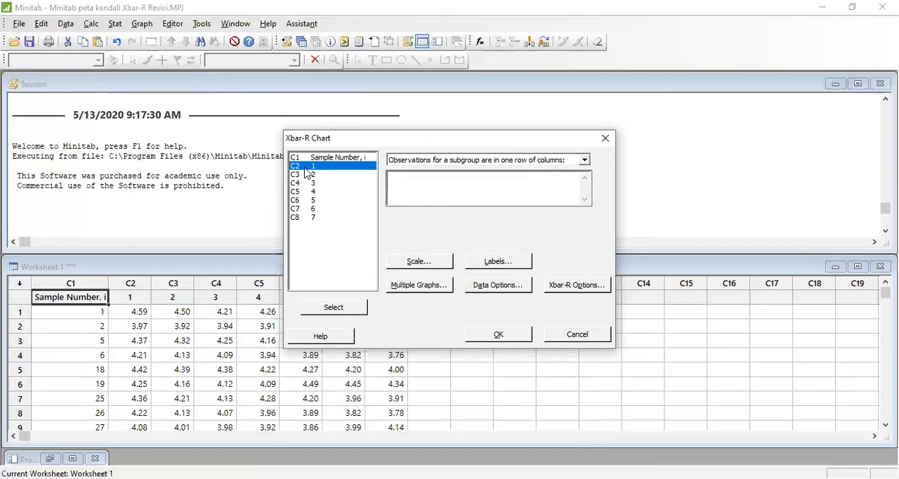
{"action": "key", "text": "shift+Down"}
{"action": "key", "text": "shift+Down"}
{"action": "key", "text": "shift+Down"}
{"action": "key", "text": "shift+Down"}
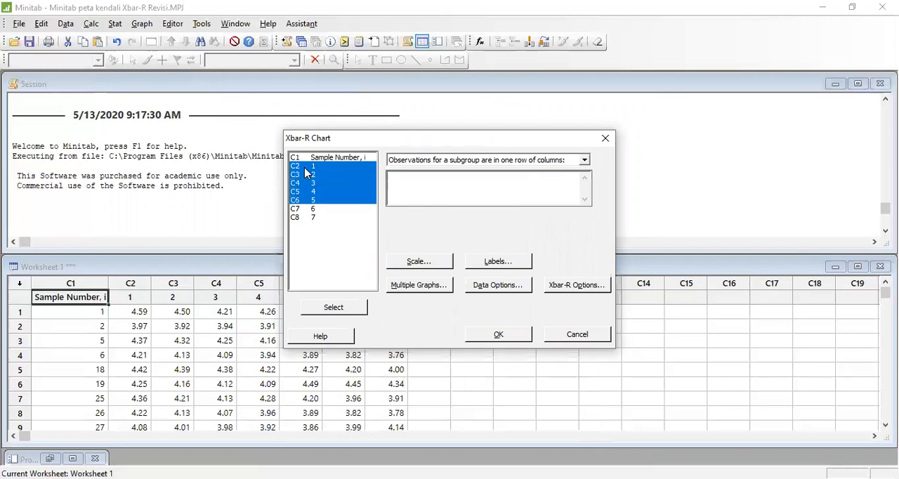
{"action": "left_click", "coordinate": [343, 312]}
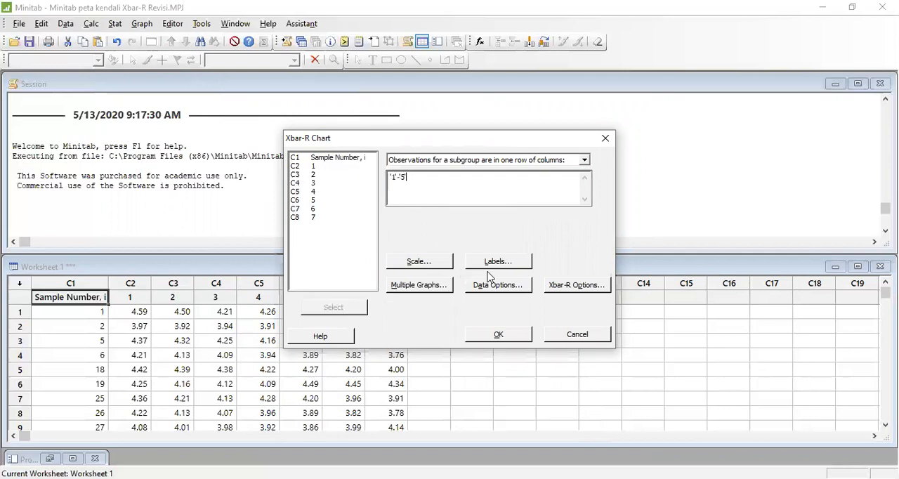
- Set the chart title to "Peta Kendali Xbar-R Revisi" and accept the labels
{"action": "left_click", "coordinate": [512, 263]}
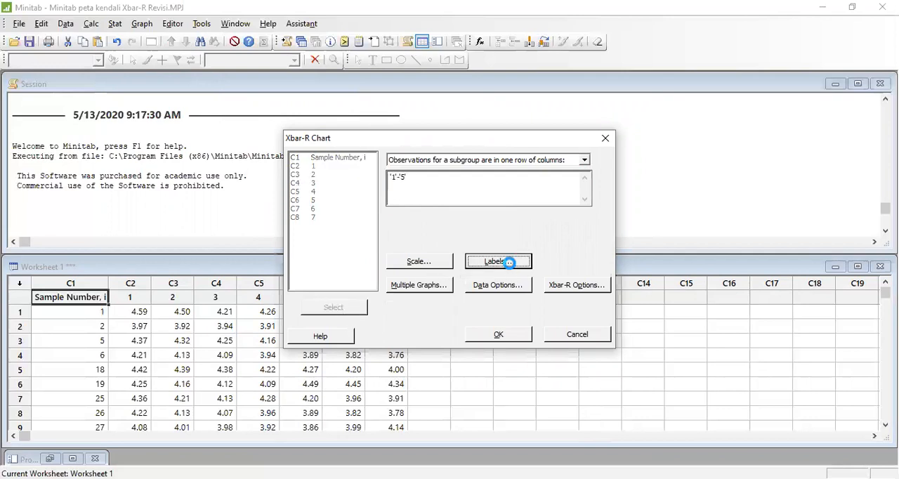
{"action": "type", "text": "Peta Kend"}
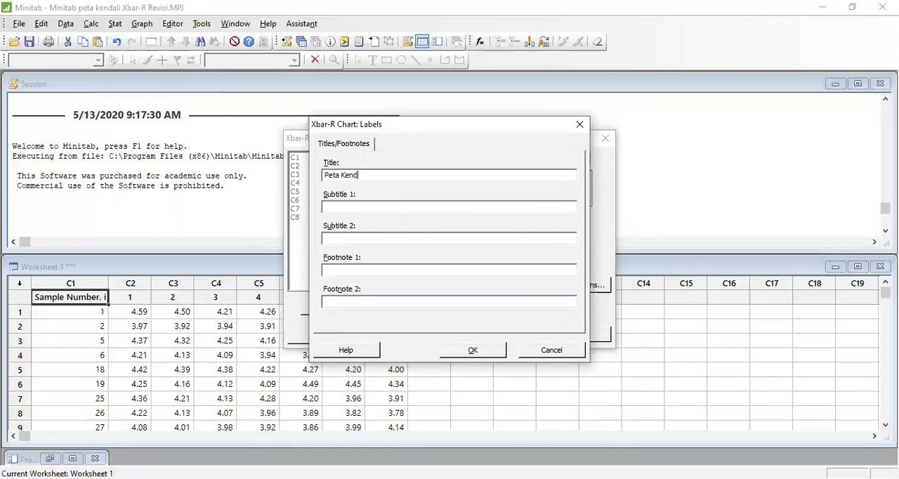
{"action": "type", "text": "ali Xbar-R Revisi"}
{"action": "left_click", "coordinate": [479, 350]}
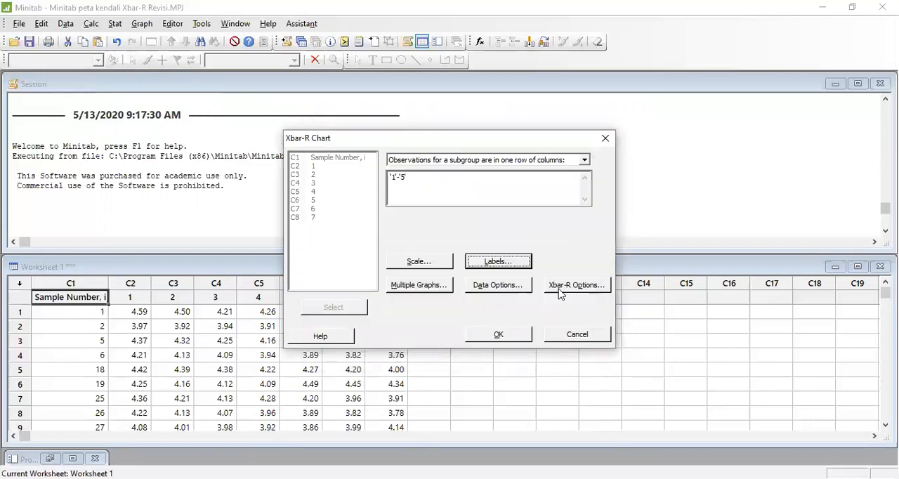
- In the Xbar-R estimation options, use subgroups 1:30 when estimating parameters
{"action": "left_click", "coordinate": [559, 289]}
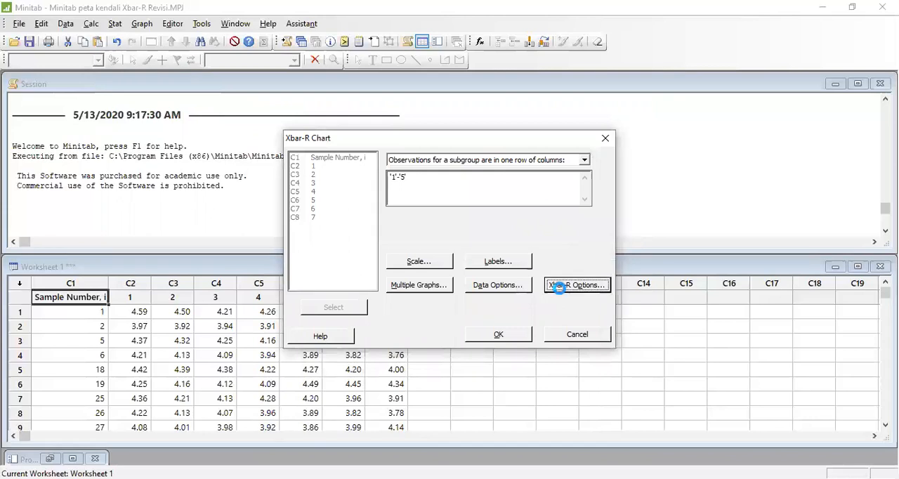
{"action": "left_click", "coordinate": [371, 144]}
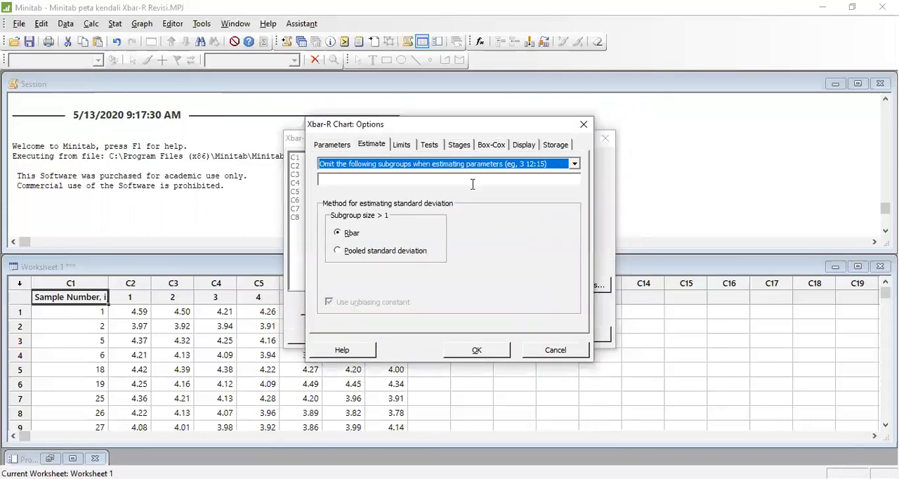
{"action": "left_click", "coordinate": [575, 164]}
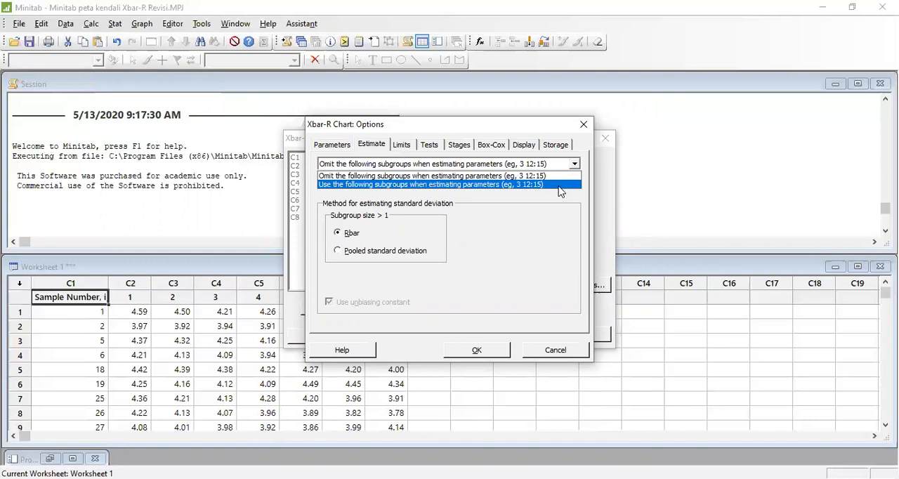
{"action": "left_click", "coordinate": [559, 186]}
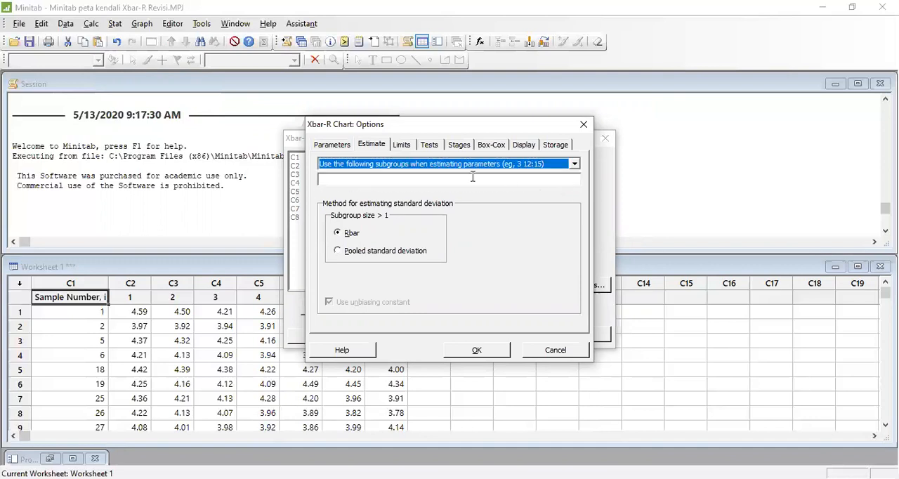
{"action": "left_click", "coordinate": [465, 179]}
{"action": "type", "text": "1"}
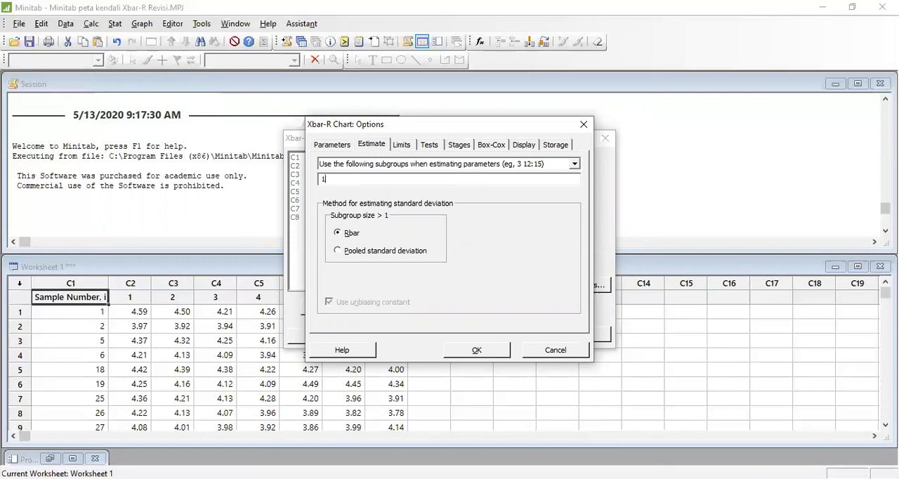
{"action": "type", "text": ":30"}
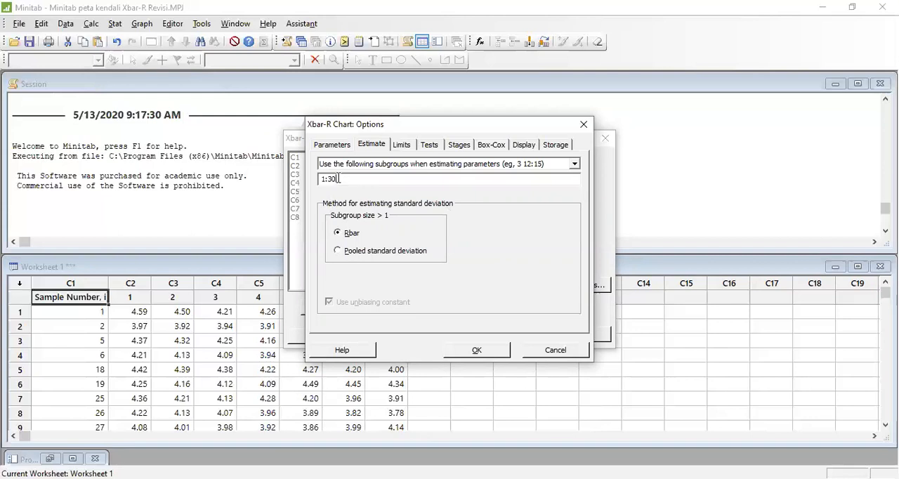
- Select pooled standard deviation as the method for estimating standard deviation and generate the Xbar-R chart
{"action": "left_click", "coordinate": [338, 251]}
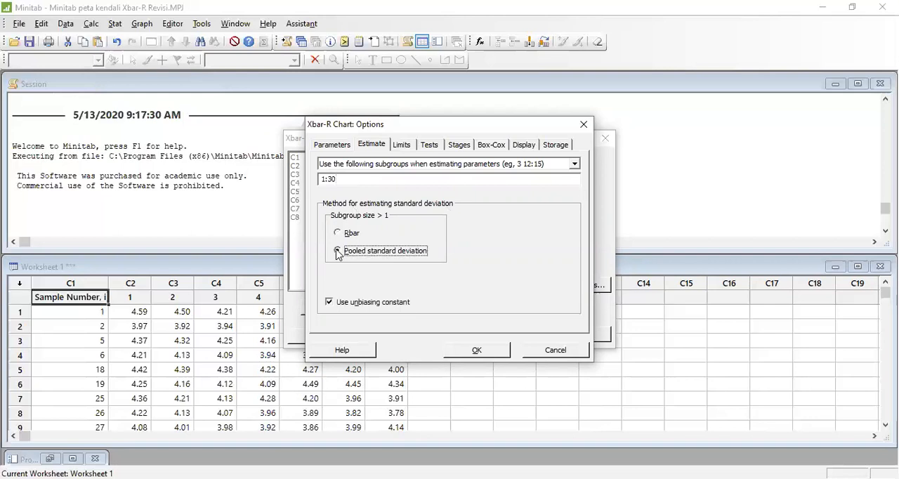
{"action": "left_click", "coordinate": [481, 358]}
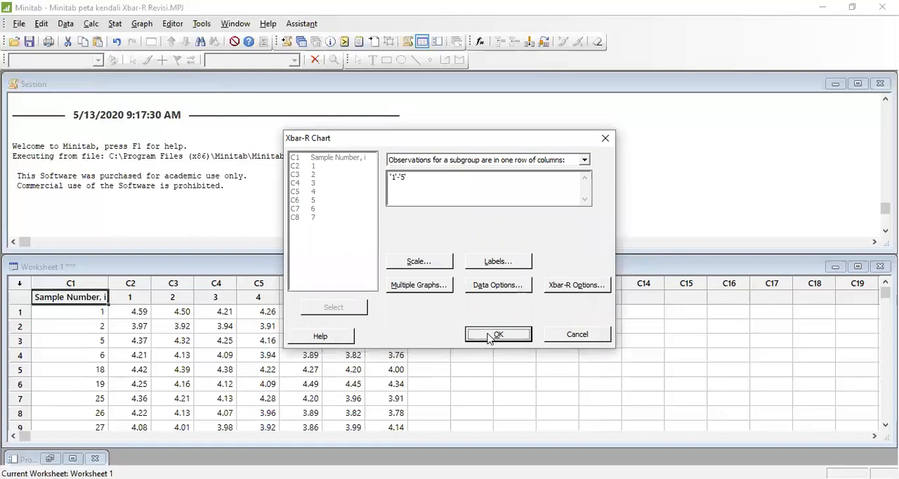
{"action": "left_click", "coordinate": [490, 337]}
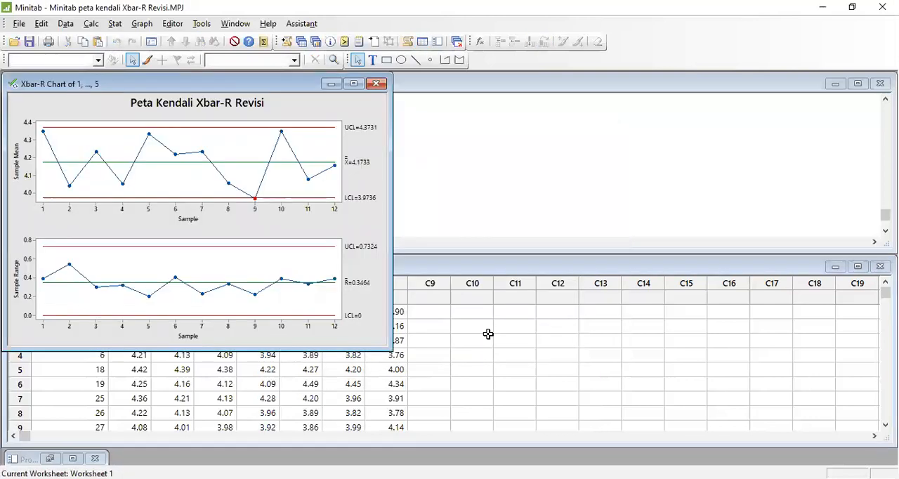